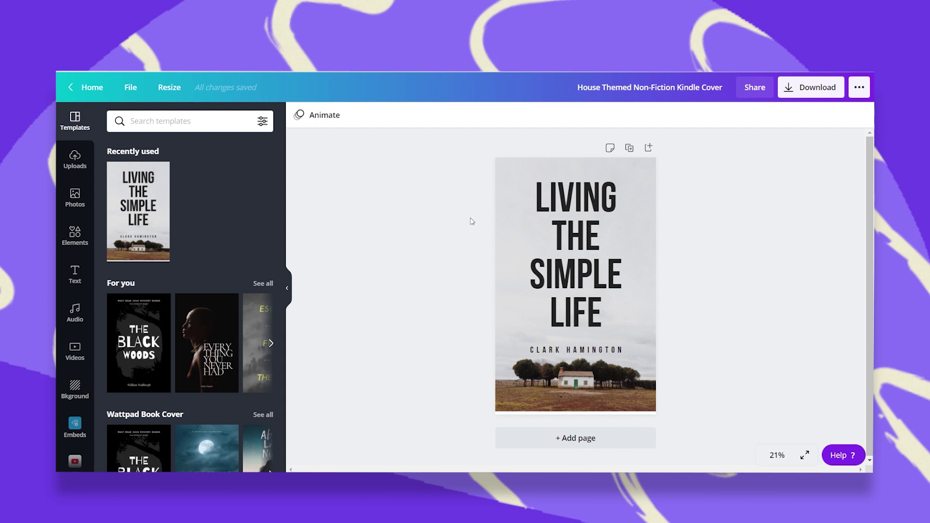
# Select the book title and open its font list.
pyautogui.click(581, 263)
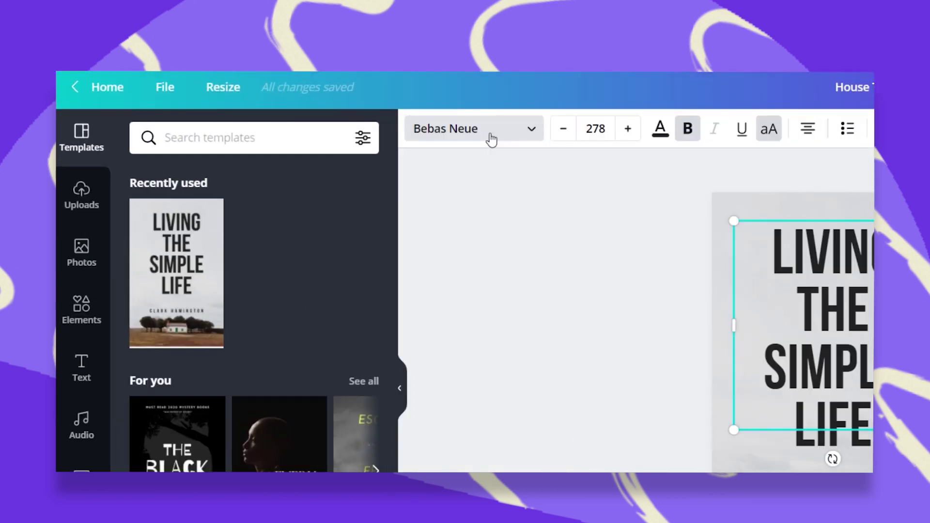
pyautogui.click(491, 139)
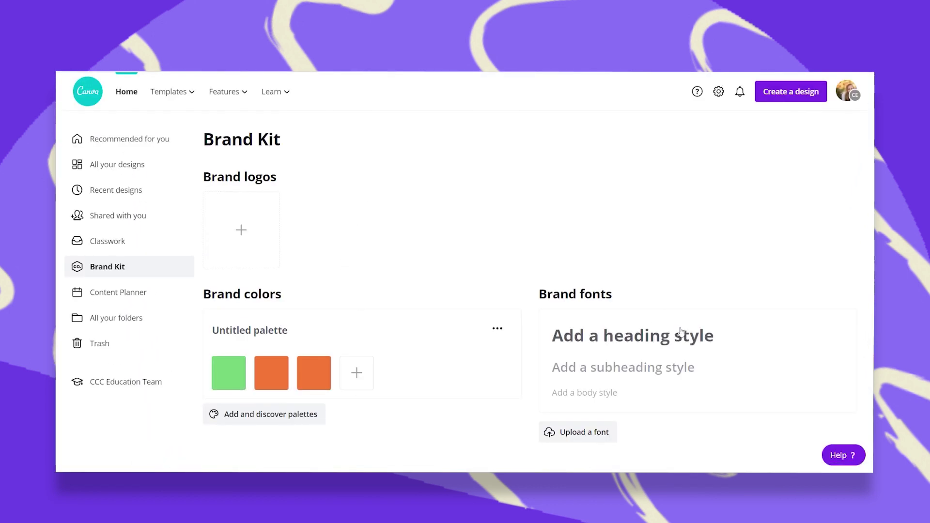
pyautogui.click(597, 434)
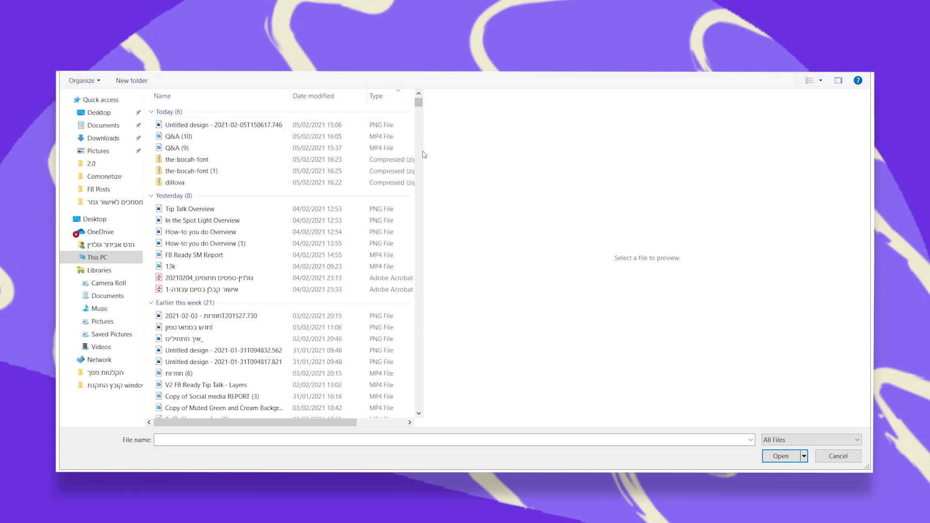
pyautogui.doubleClick(199, 160)
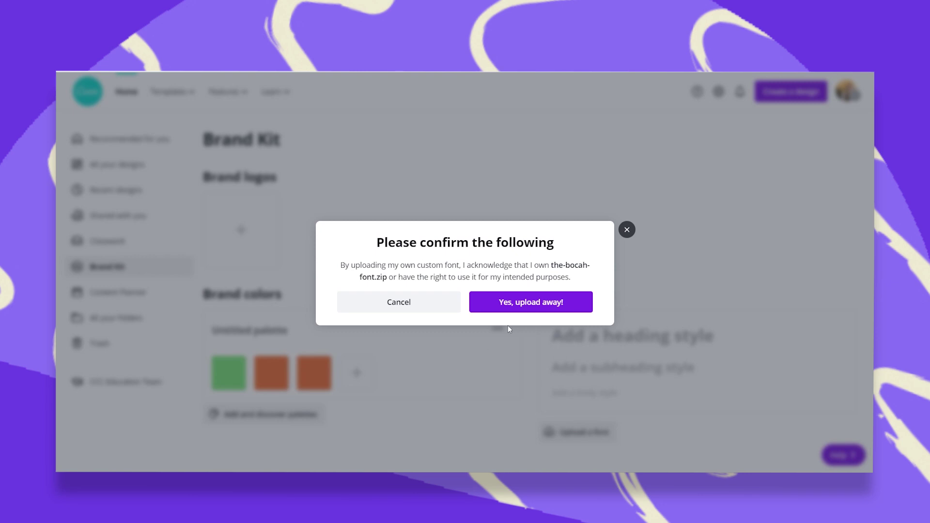
pyautogui.click(521, 312)
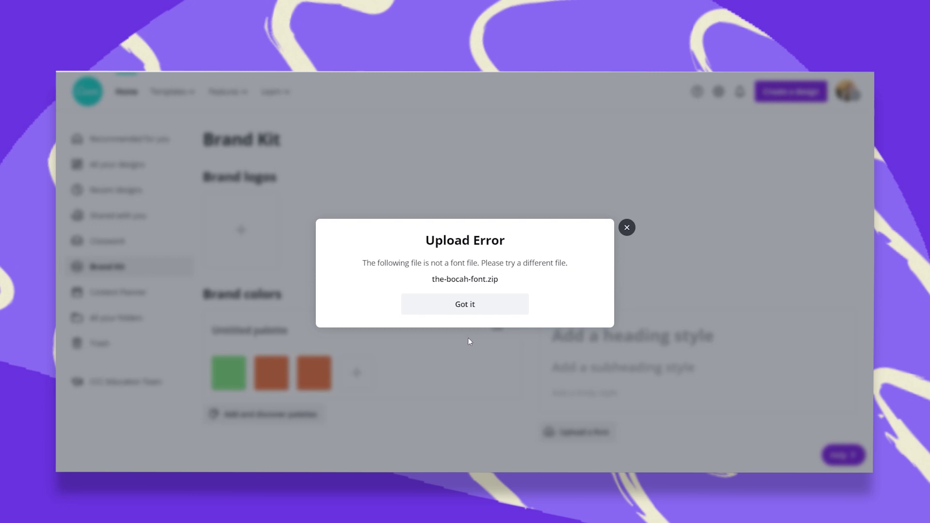
pyautogui.click(463, 305)
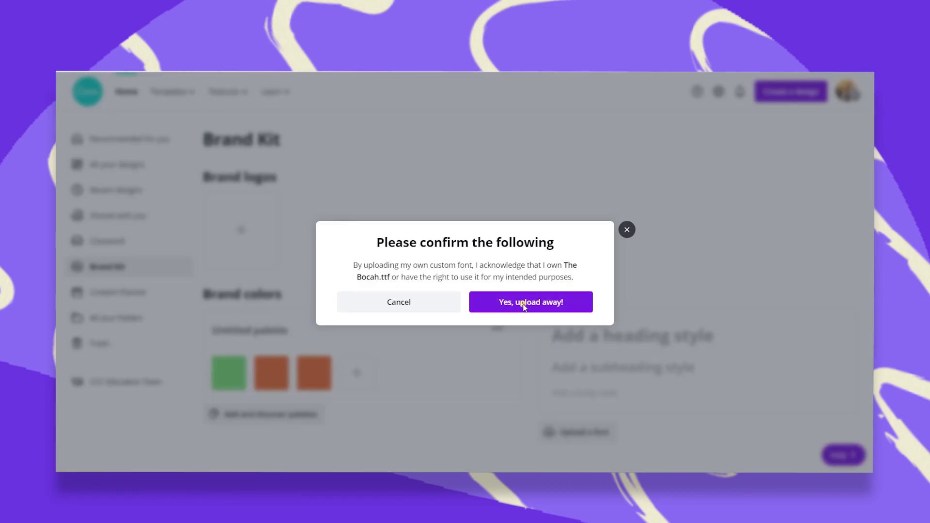
# Upload The Bocah.ttf font and set the brand heading style to Bocah Regular.
pyautogui.click(523, 306)
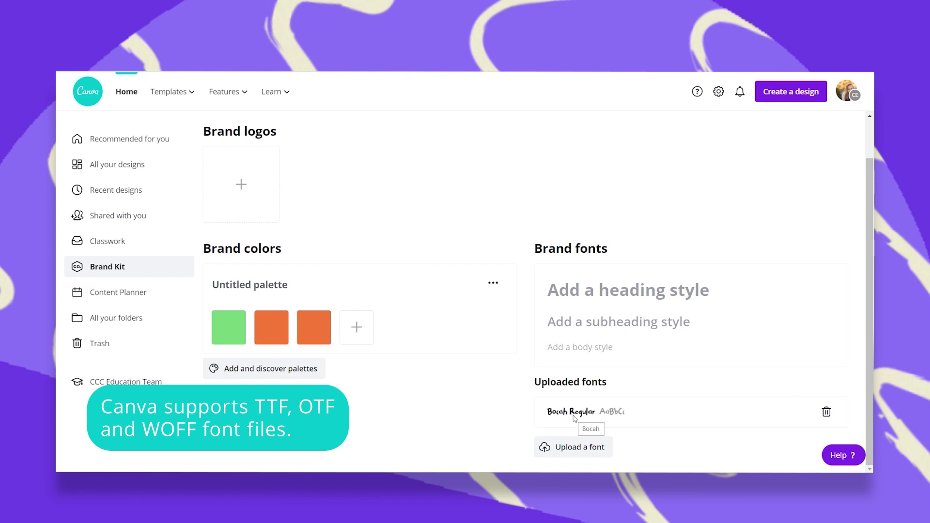
pyautogui.click(612, 293)
pyautogui.click(585, 251)
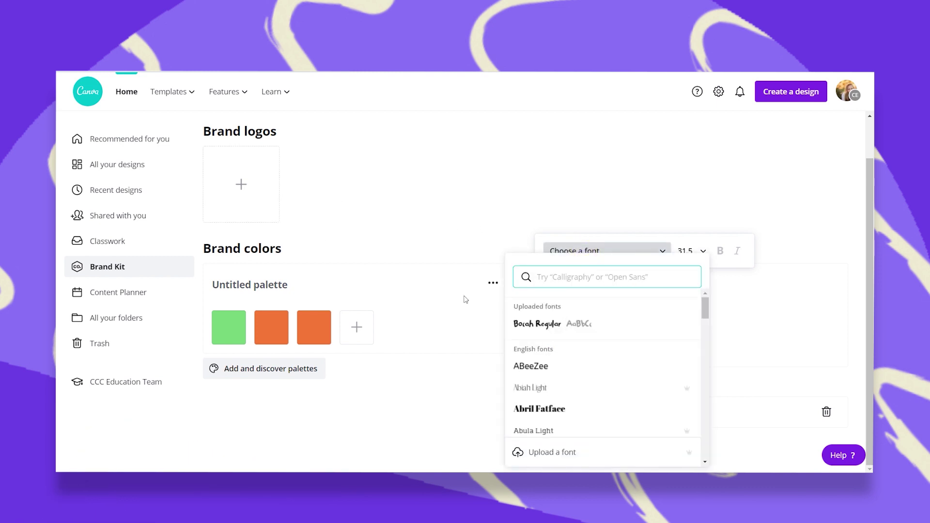
pyautogui.click(567, 324)
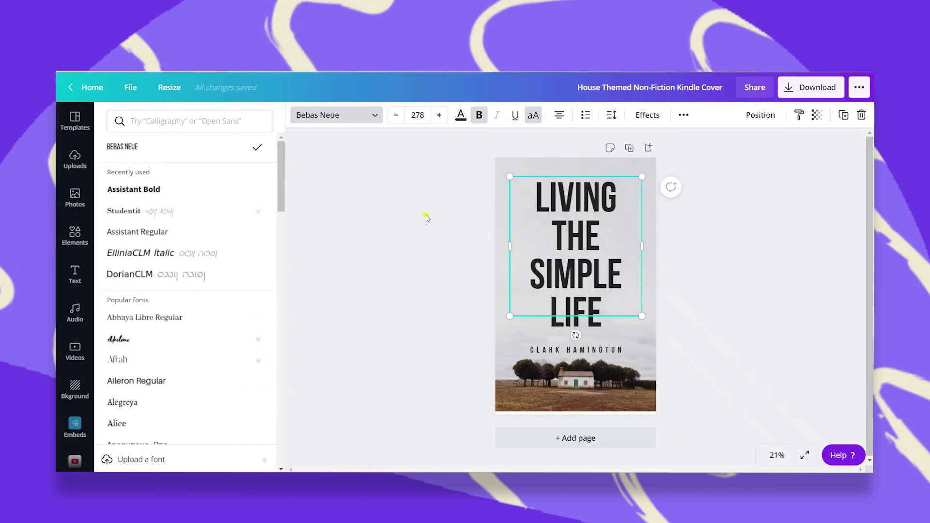
# Apply the uploaded Bocah Regular font to the Living the Simple Life cover title.
pyautogui.click(425, 215)
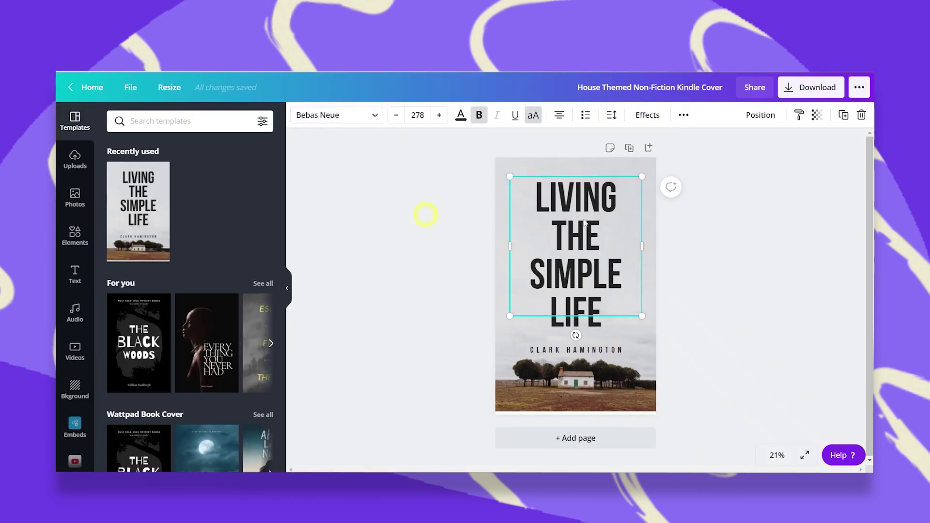
pyautogui.click(335, 115)
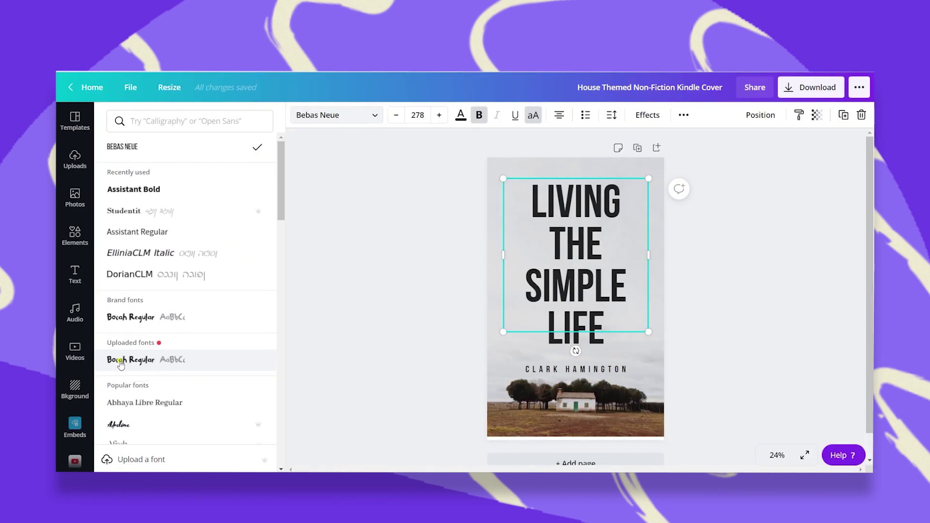
pyautogui.click(139, 332)
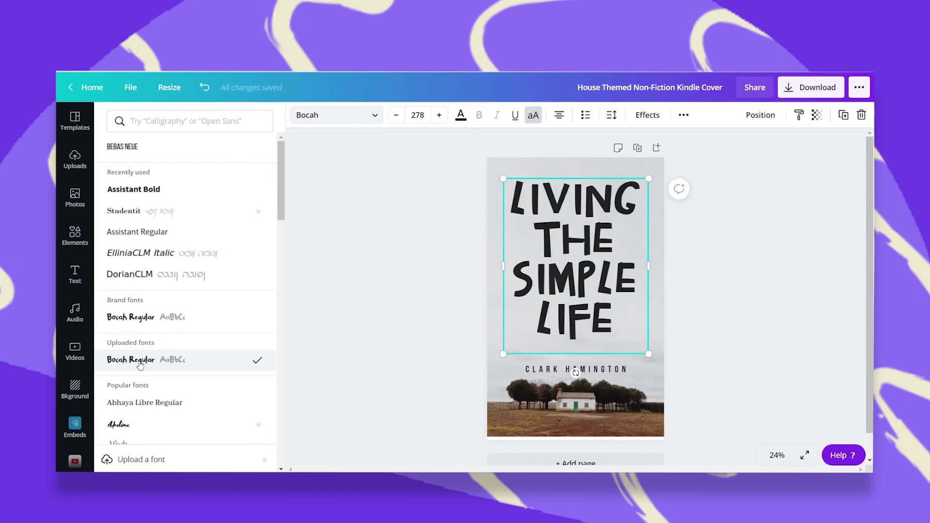
pyautogui.press('Escape')
pyautogui.click(358, 315)
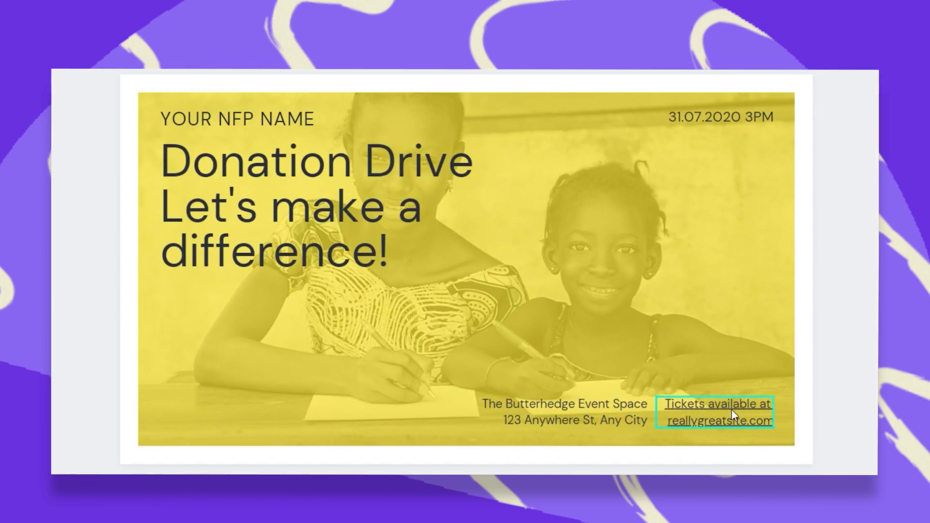
pyautogui.click(732, 410)
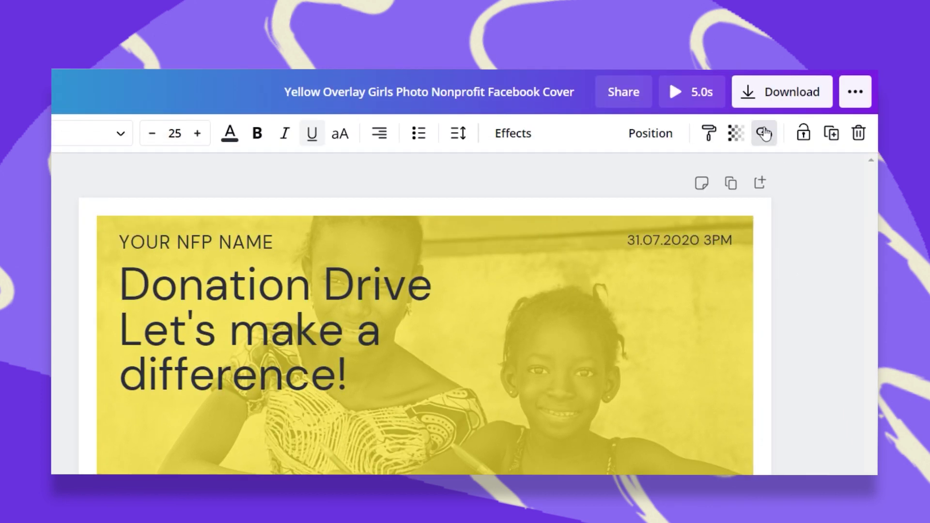
pyautogui.click(764, 136)
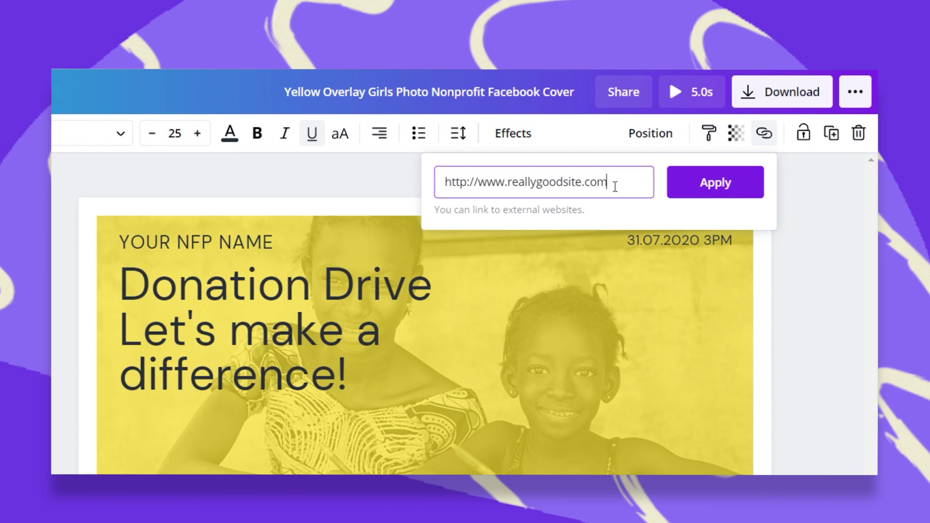
pyautogui.click(705, 183)
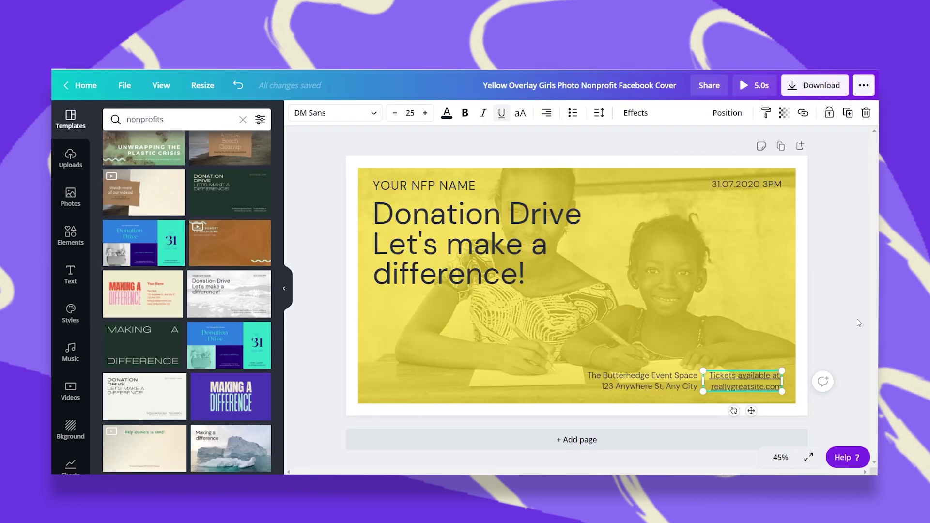
pyautogui.click(858, 320)
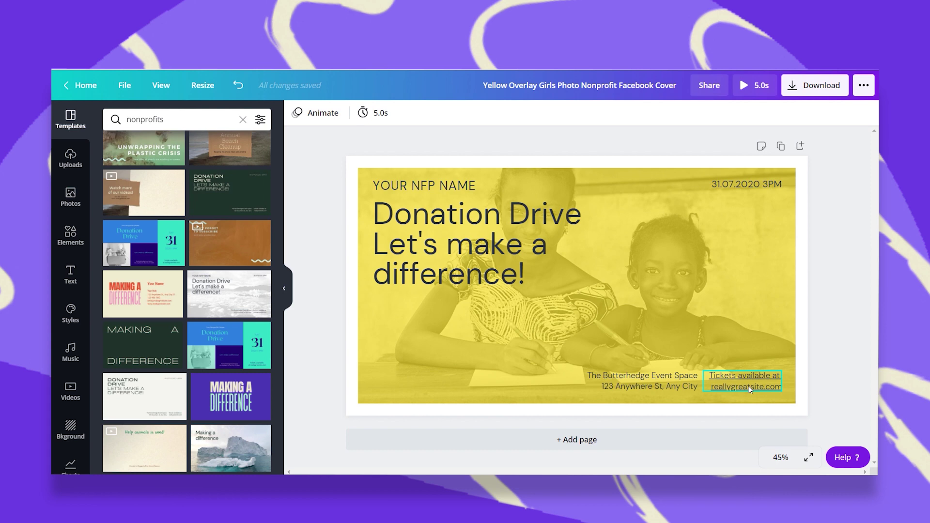
# Search Elements for 'click' and place a small sparkle-arrow graphic beside the ticket link.
pyautogui.click(71, 235)
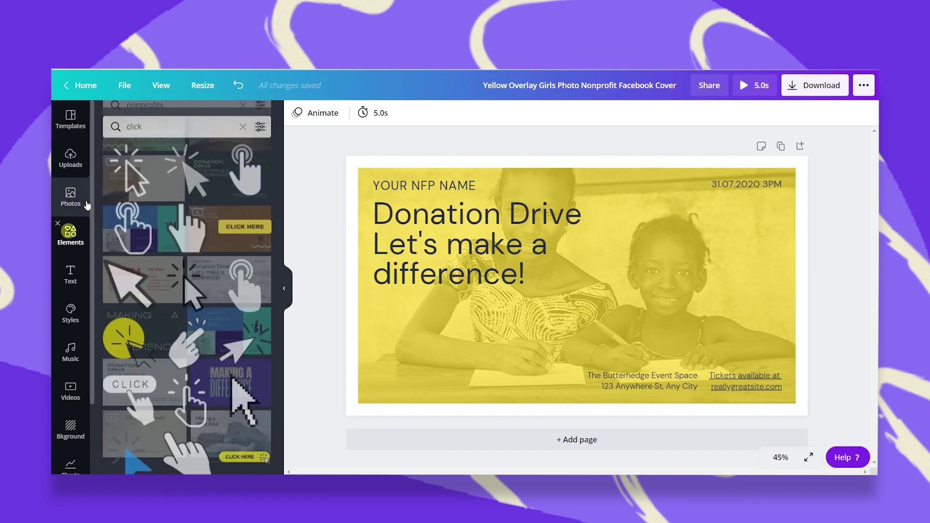
pyautogui.click(189, 115)
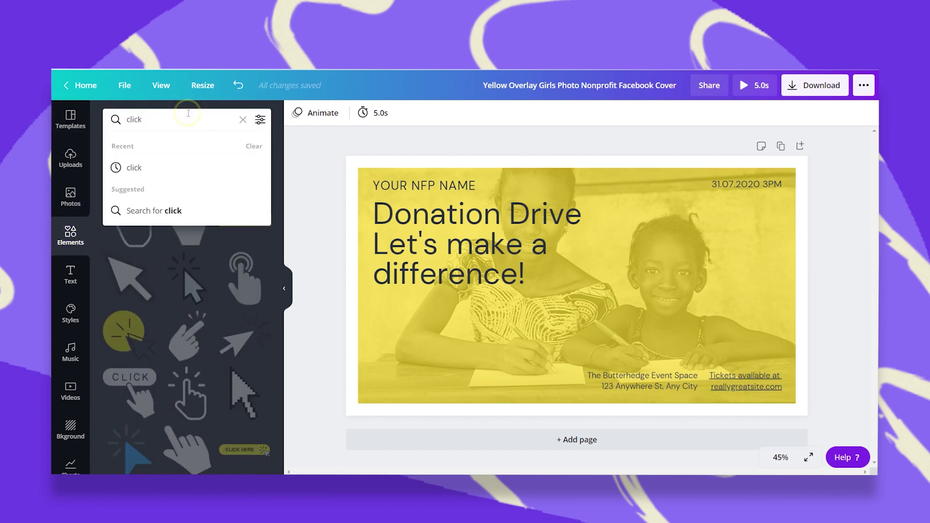
pyautogui.scroll(-5, 164, 314)
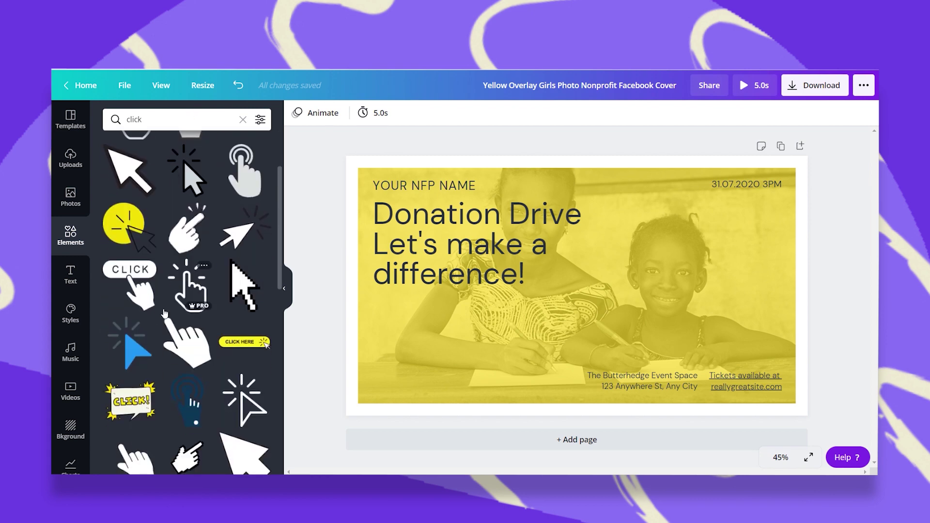
pyautogui.scroll(-4, 164, 314)
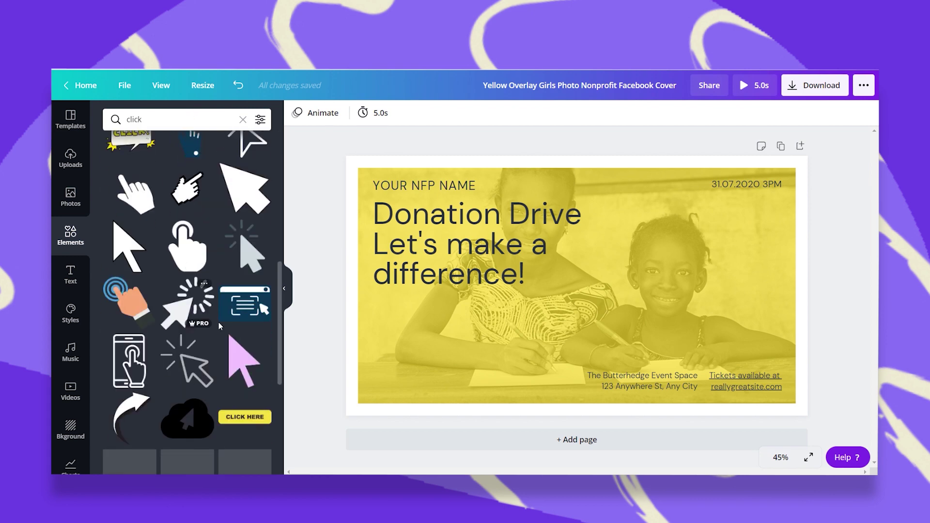
pyautogui.scroll(10, 135, 170)
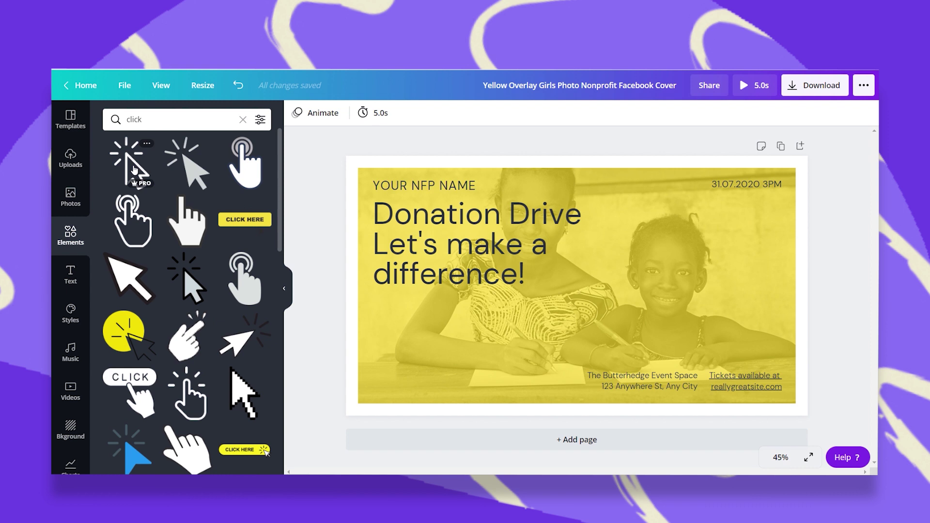
pyautogui.click(237, 340)
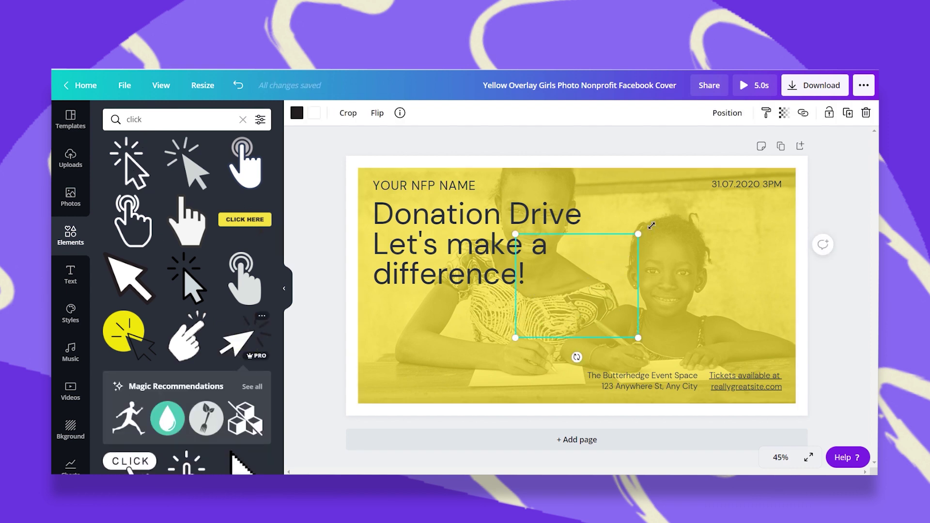
pyautogui.moveTo(652, 226); pyautogui.dragTo(568, 306)
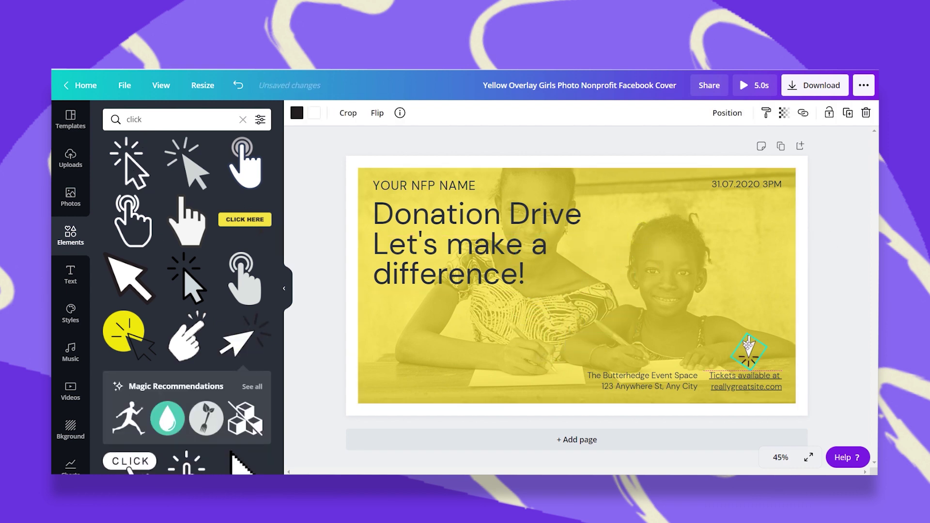
pyautogui.moveTo(748, 342); pyautogui.dragTo(743, 335)
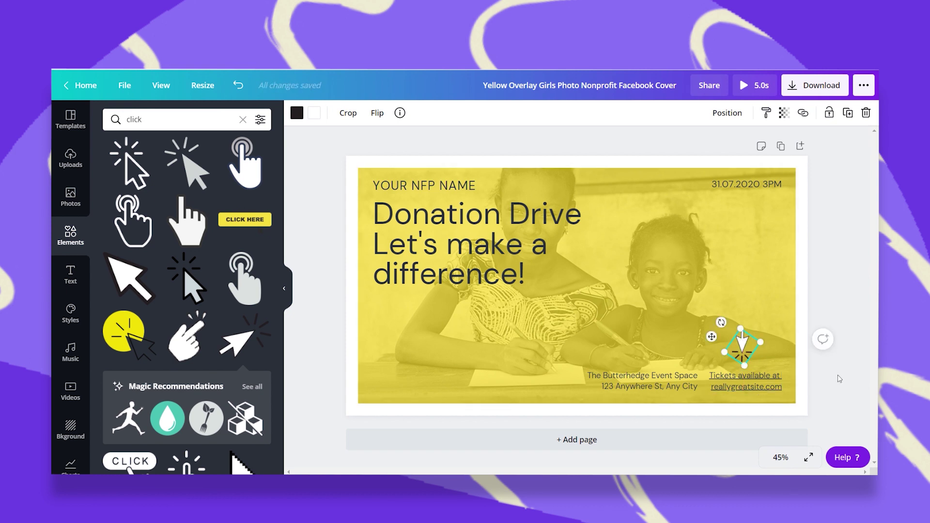
pyautogui.click(839, 377)
pyautogui.click(303, 223)
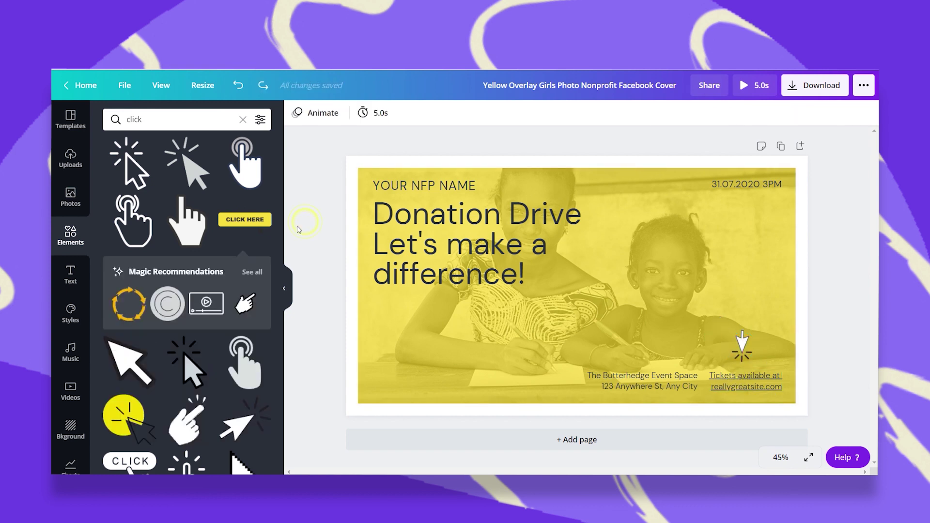
# Delete the sparkle arrow, copy the ticket text's link URL, and remove the ticket text box.
pyautogui.click(747, 344)
pyautogui.press('Delete')
pyautogui.click(736, 378)
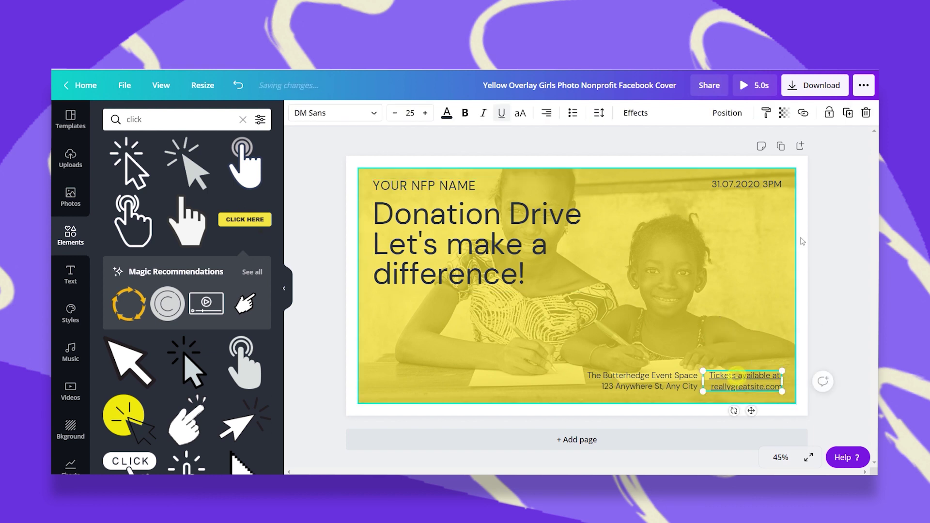
pyautogui.click(803, 112)
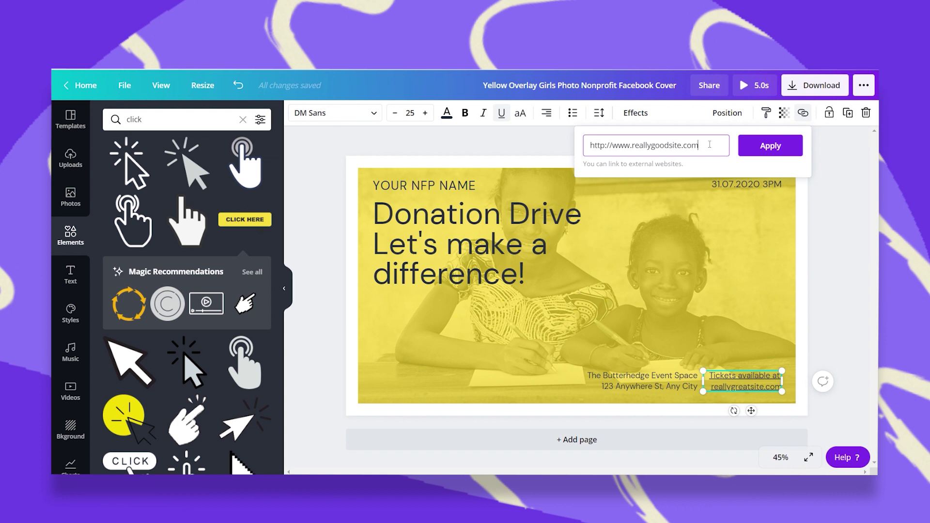
pyautogui.moveTo(709, 145); pyautogui.dragTo(590, 149)
pyautogui.rightClick(604, 150)
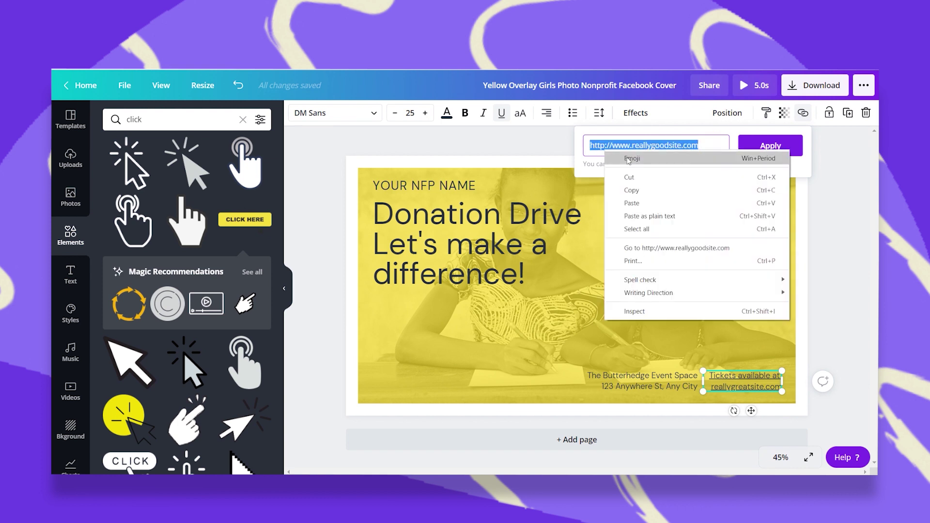
pyautogui.click(643, 190)
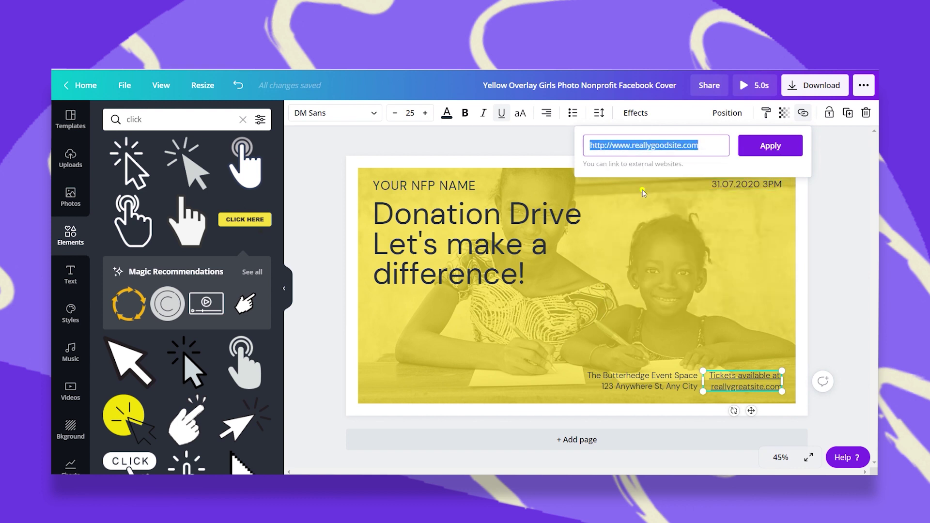
pyautogui.click(831, 320)
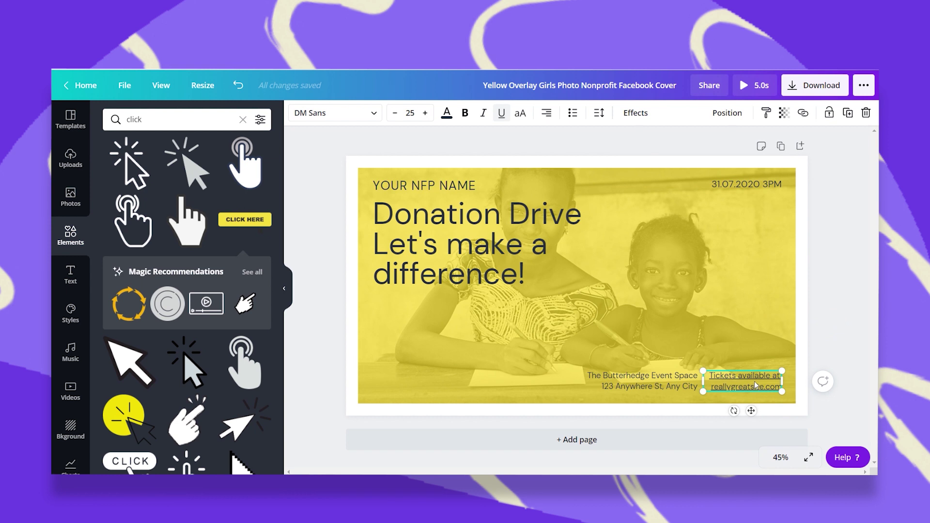
pyautogui.click(857, 332)
pyautogui.click(763, 388)
pyautogui.press('Delete')
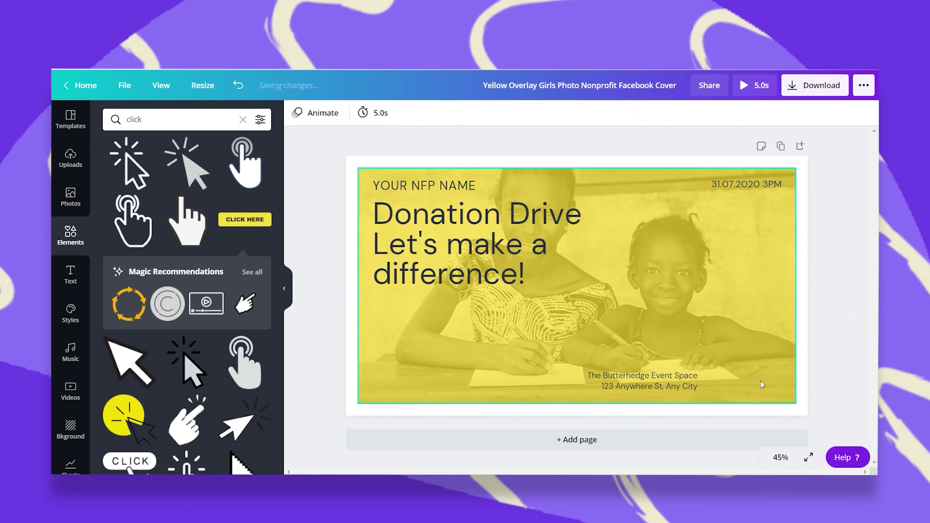
# Add a CLICK HERE graphic, shrink it at the bottom right, and recolour it cyan.
pyautogui.click(241, 226)
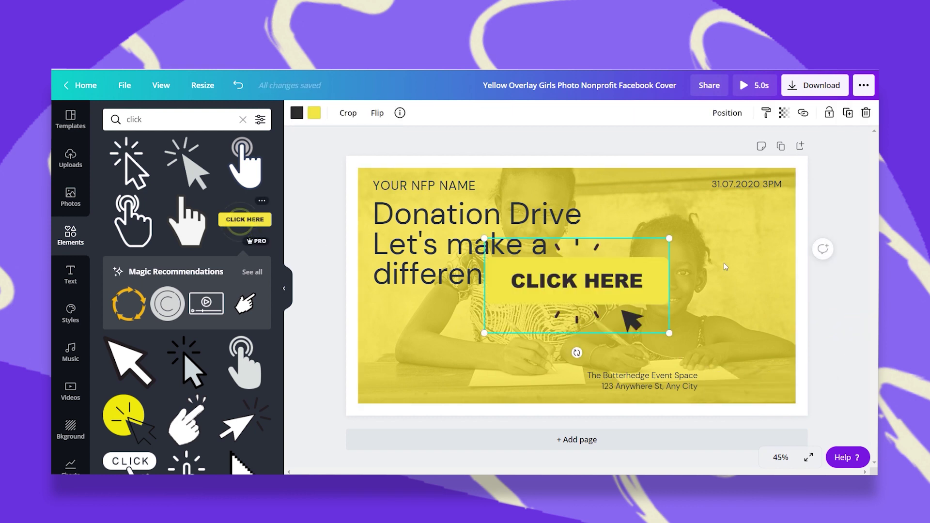
pyautogui.moveTo(598, 273); pyautogui.dragTo(731, 351)
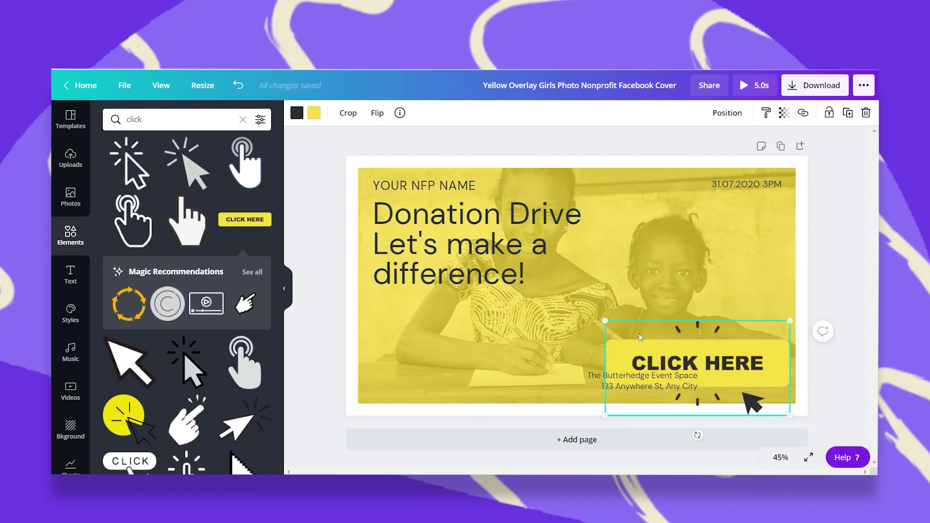
pyautogui.moveTo(618, 315); pyautogui.dragTo(714, 345)
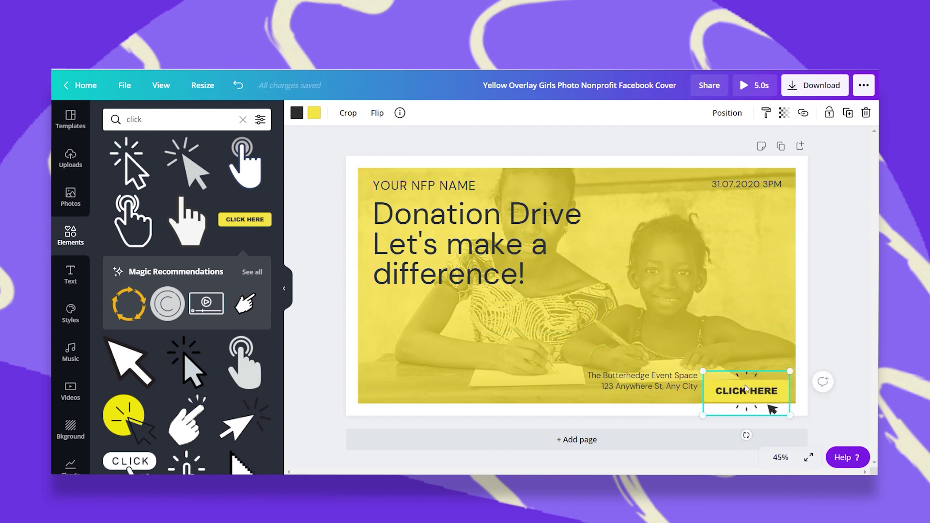
pyautogui.moveTo(749, 392); pyautogui.dragTo(748, 380)
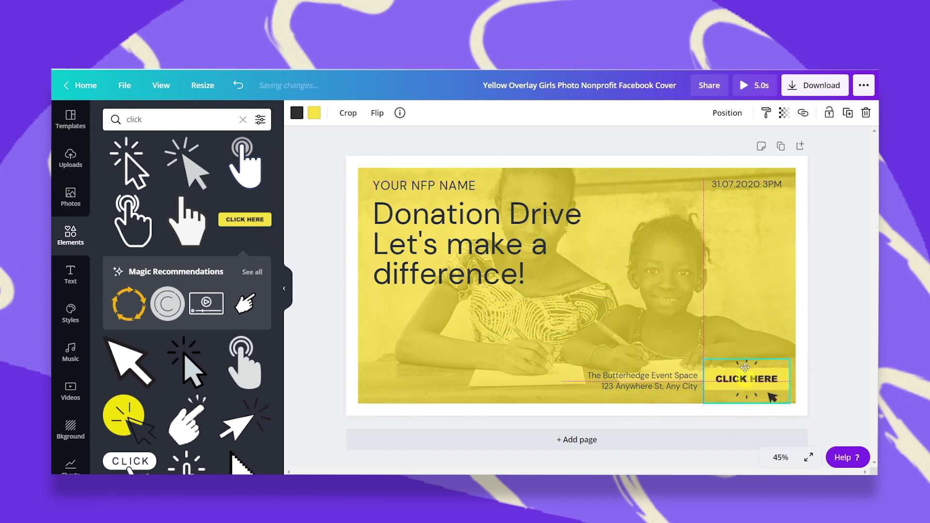
pyautogui.click(314, 113)
pyautogui.click(114, 221)
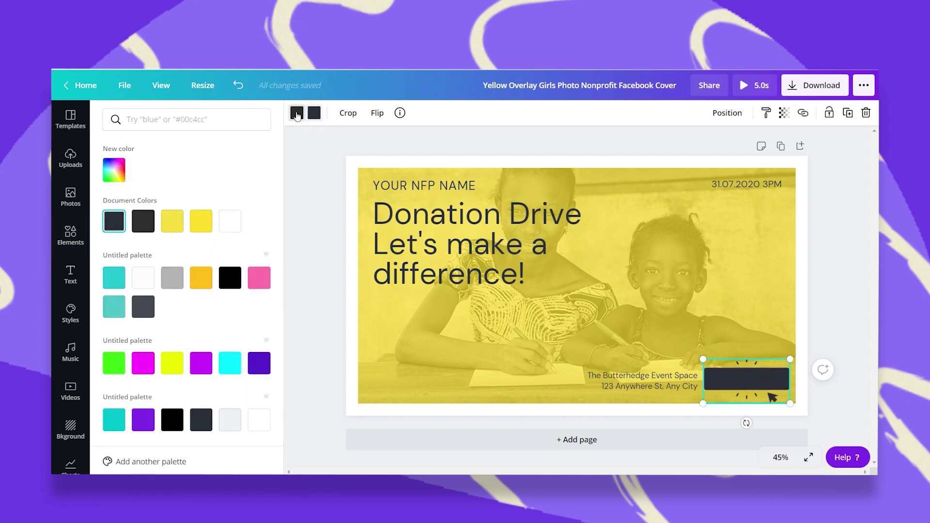
pyautogui.click(230, 363)
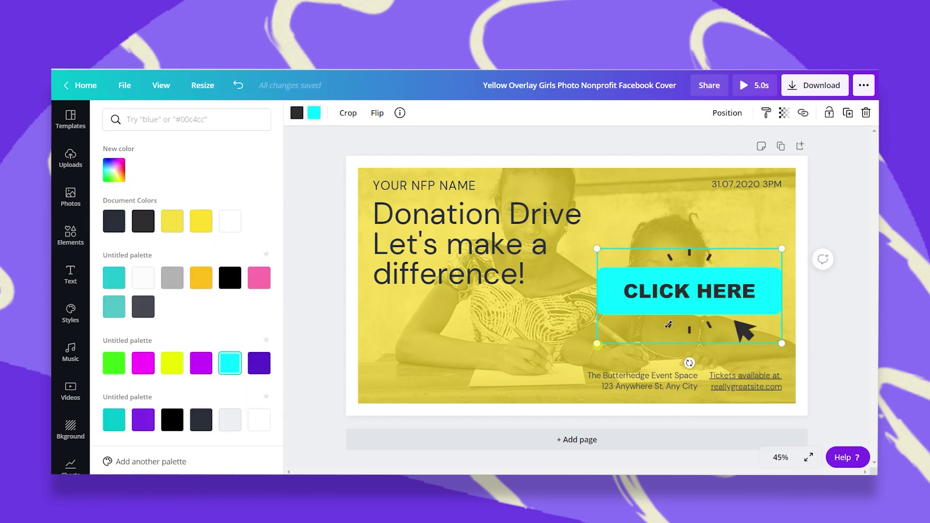
pyautogui.moveTo(597, 343); pyautogui.dragTo(743, 343)
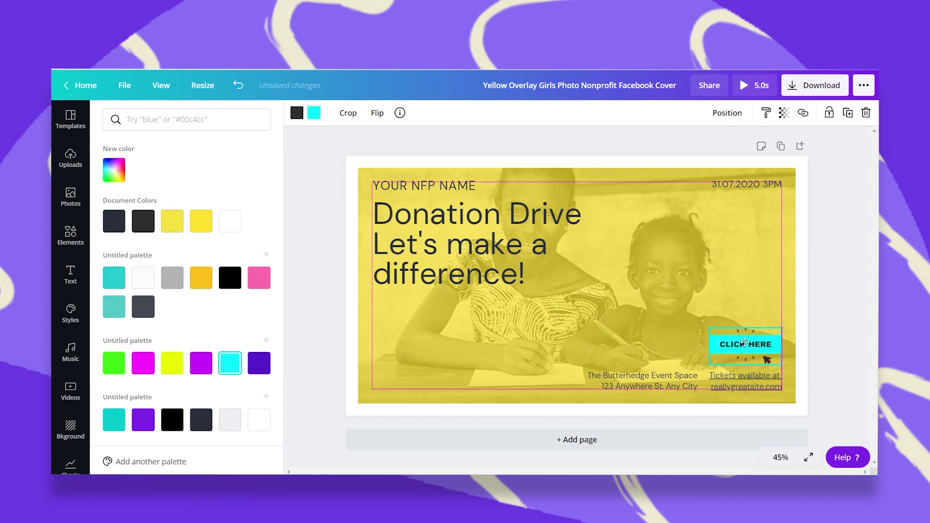
# Link the CLICK HERE button to the copied ticket website URL.
pyautogui.click(803, 113)
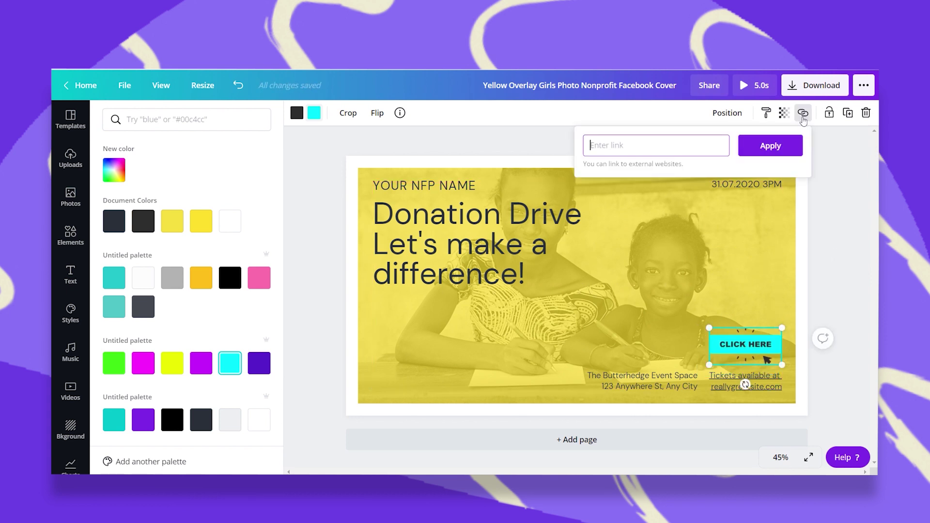
pyautogui.rightClick(615, 145)
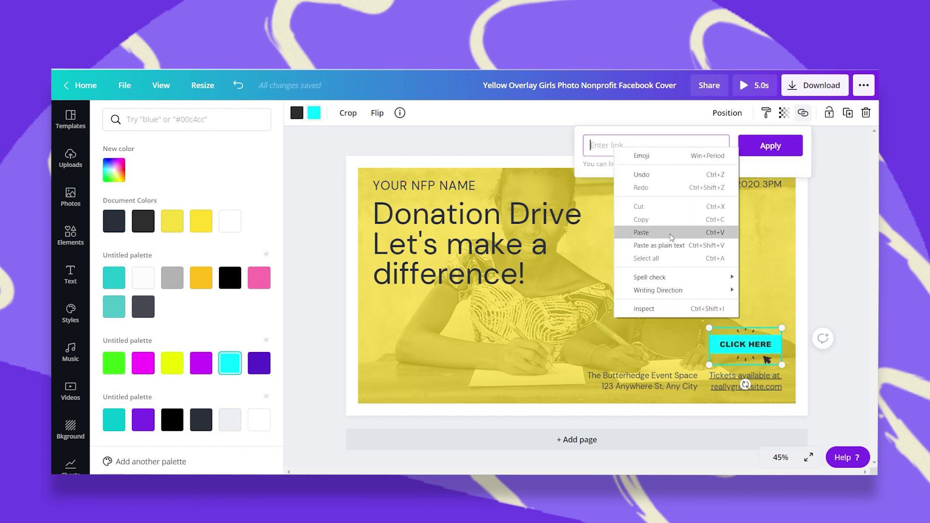
pyautogui.click(671, 233)
pyautogui.click(768, 146)
pyautogui.click(860, 263)
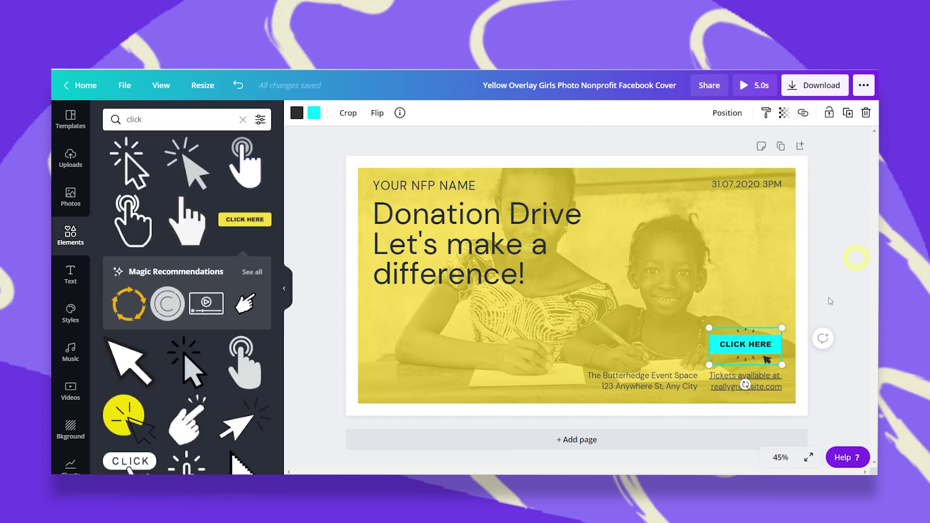
pyautogui.click(797, 375)
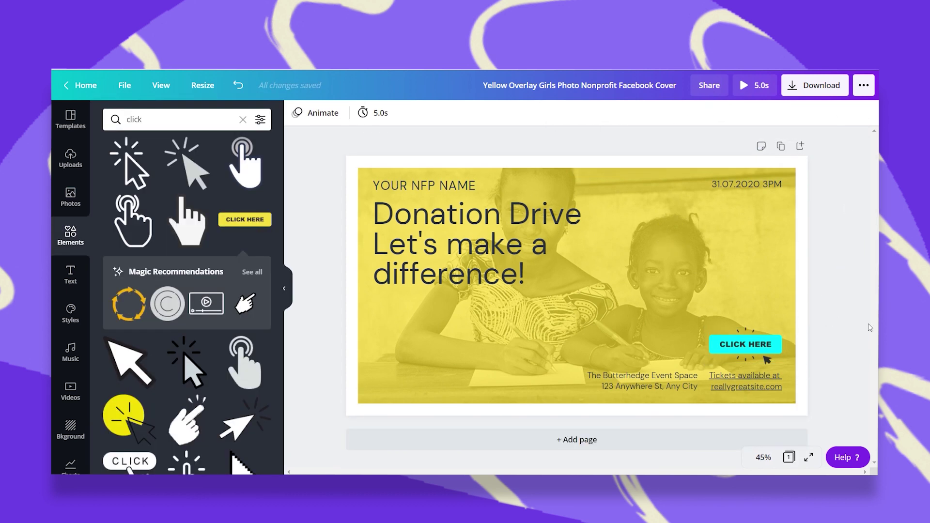
pyautogui.click(752, 331)
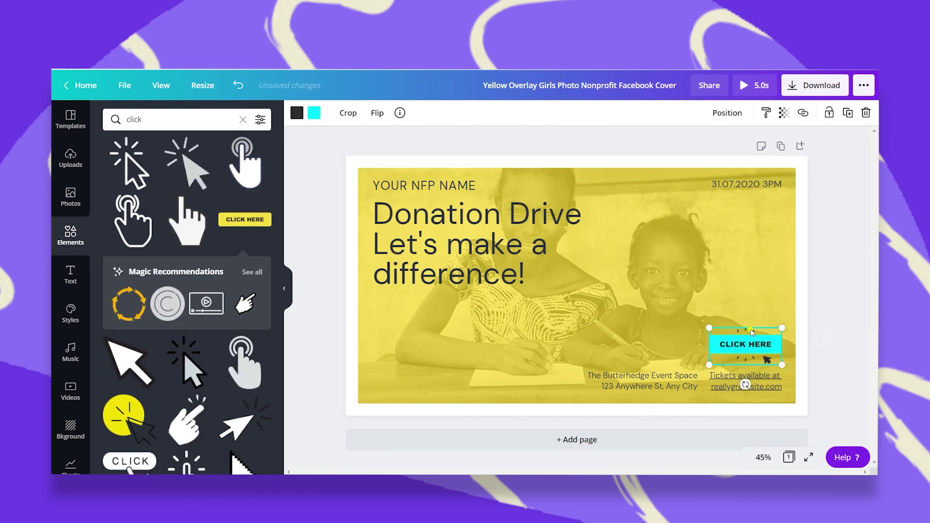
pyautogui.click(728, 379)
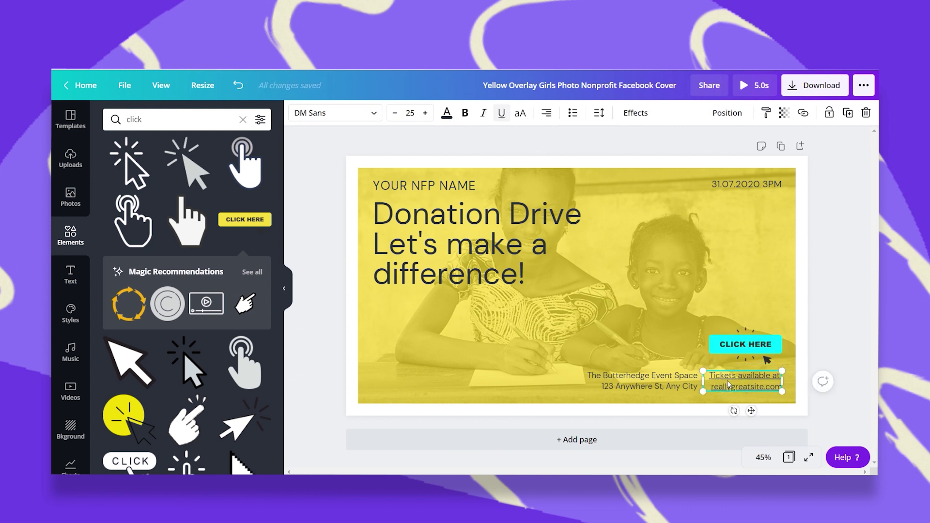
# Share the design with a collaborator found by username, keeping Can edit permission, and send the invite.
pyautogui.click(845, 279)
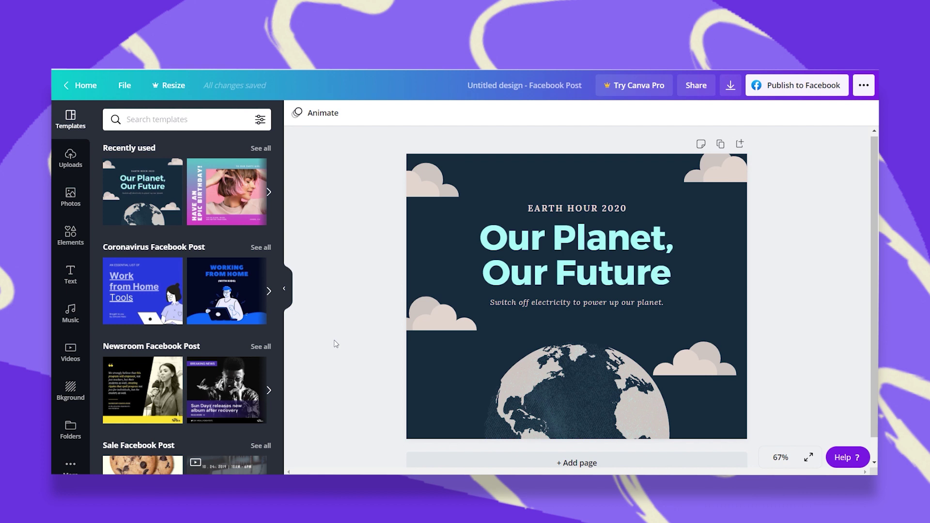
pyautogui.click(701, 86)
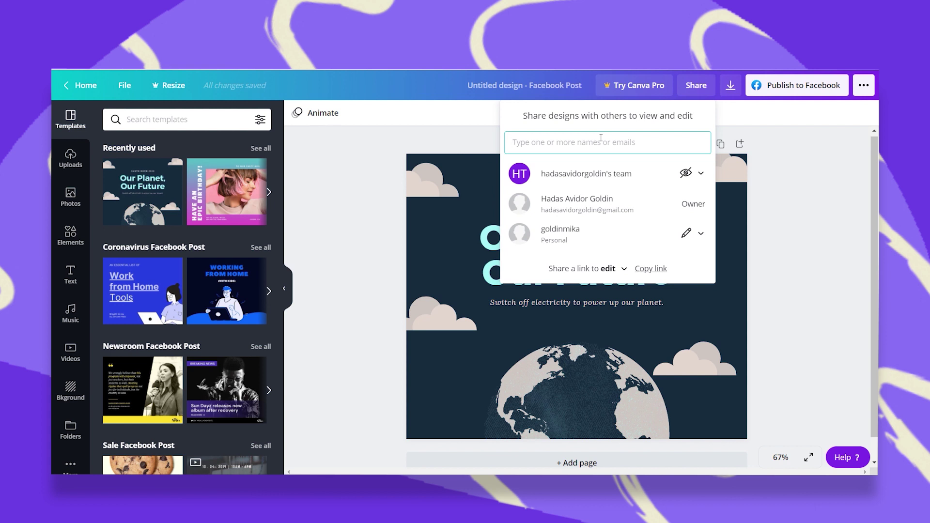
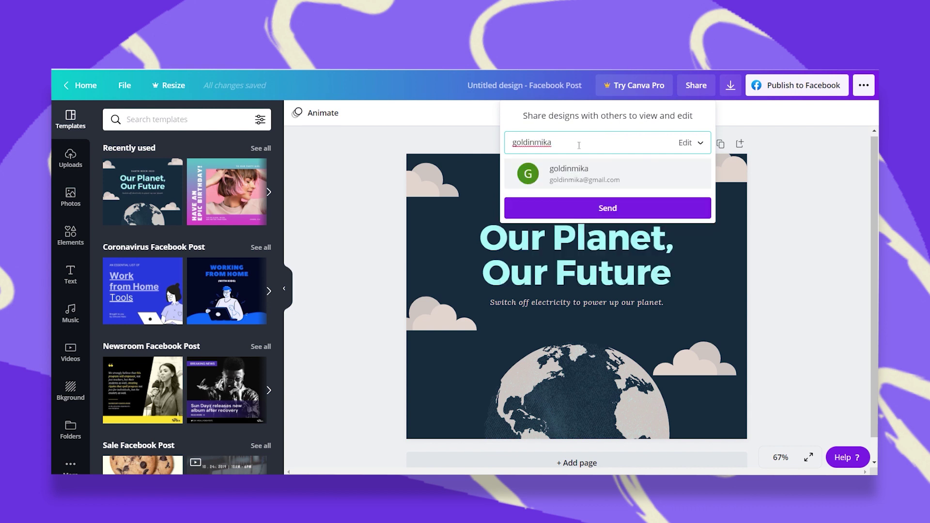
pyautogui.click(572, 170)
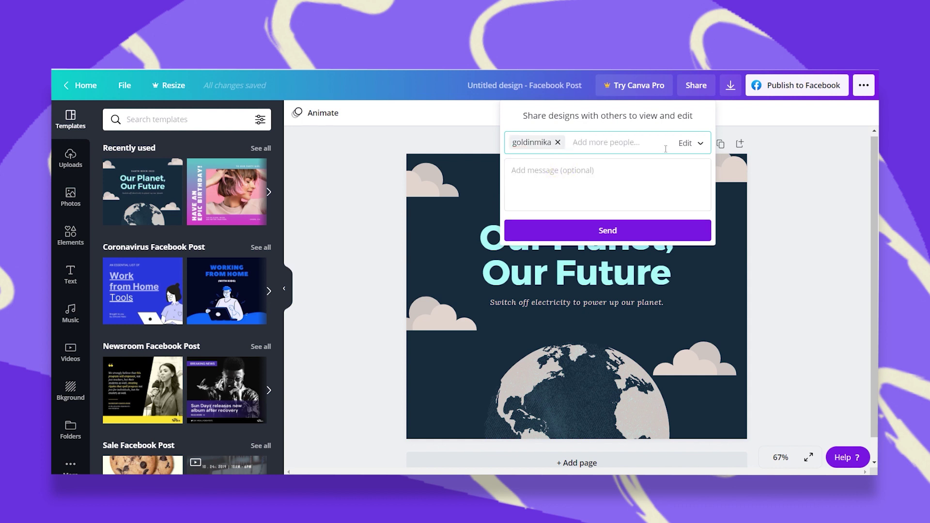
pyautogui.click(700, 144)
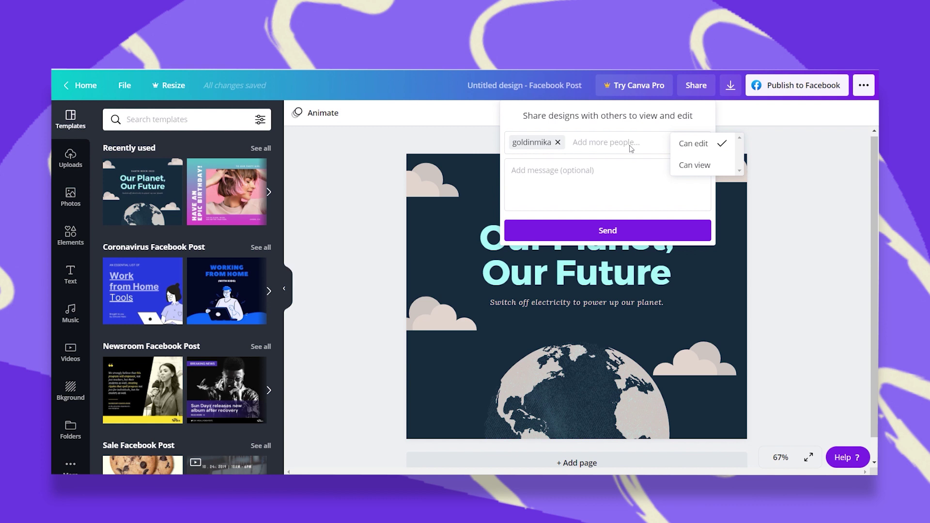
pyautogui.click(540, 173)
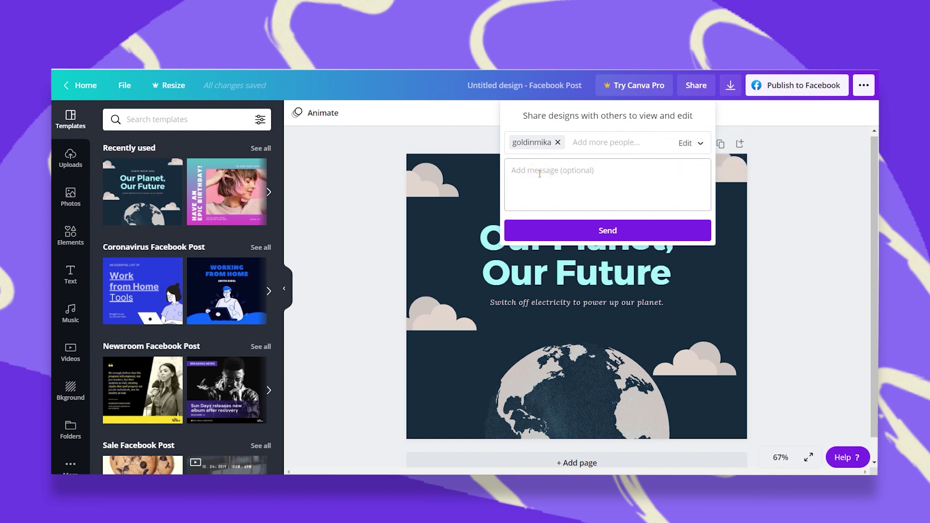
pyautogui.click(601, 231)
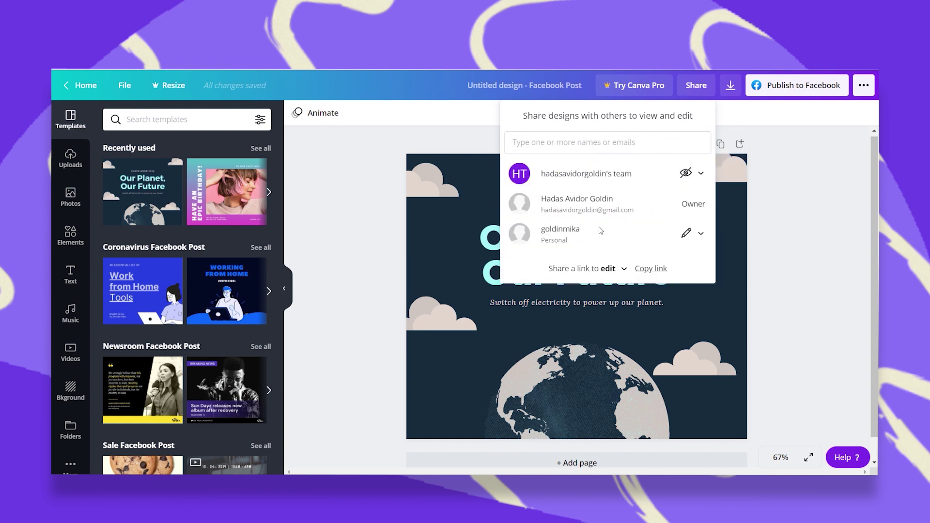
pyautogui.click(758, 206)
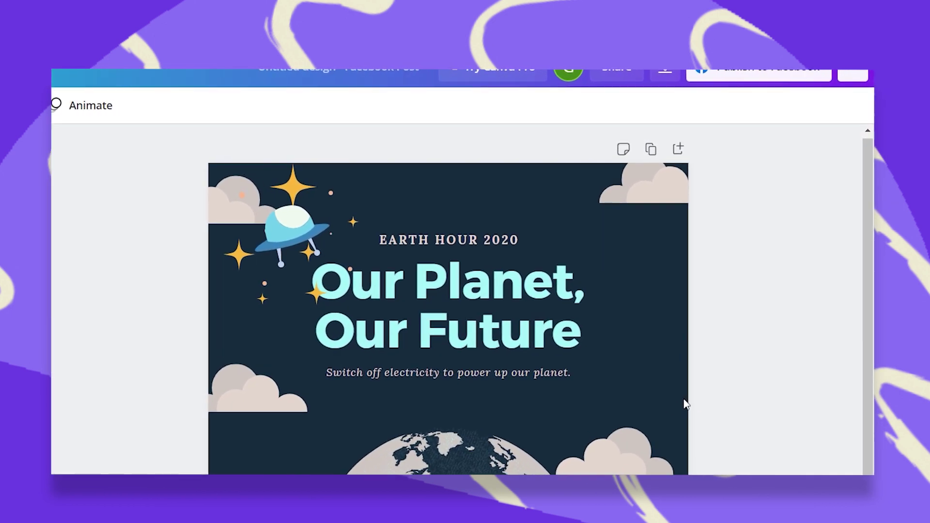
# Select the Earth Hour design page so a comment can be added.
pyautogui.click(608, 262)
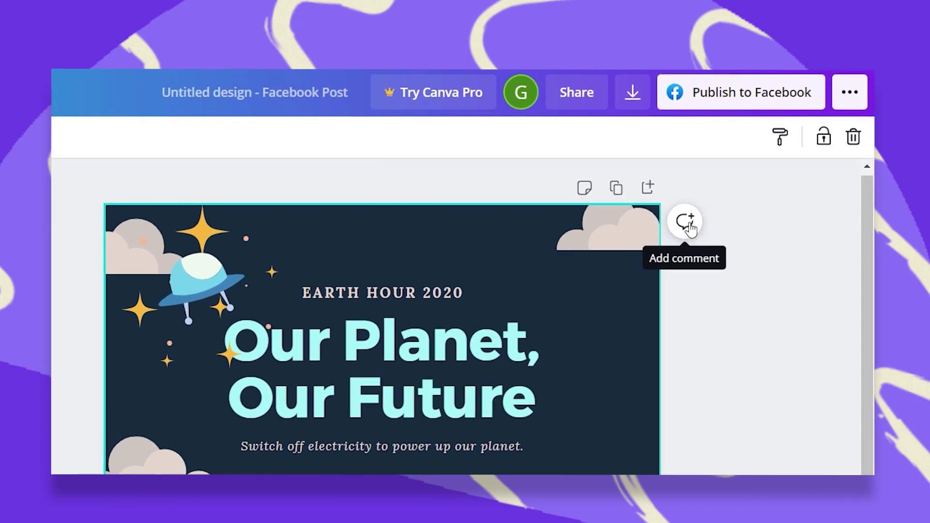
# Post the comment 'can you change the color of the title?' on the design.
pyautogui.click(687, 222)
pyautogui.write('c')
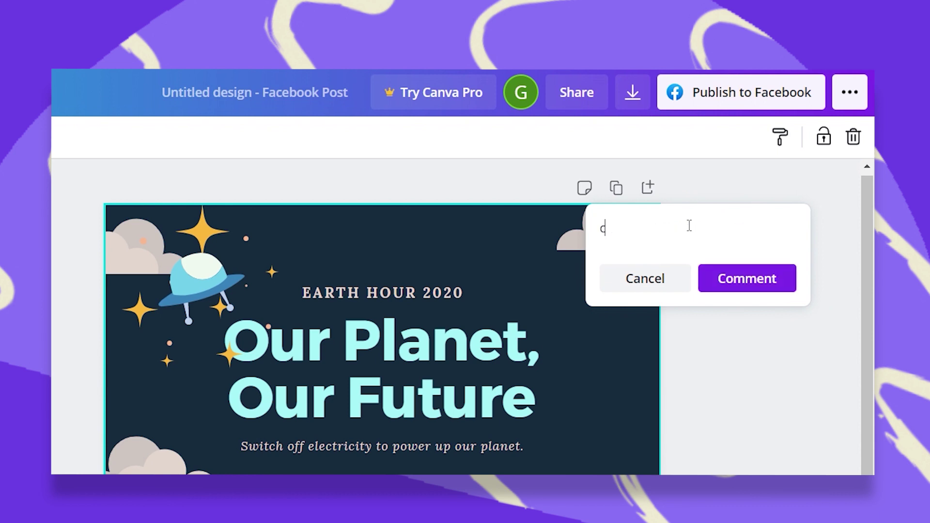
pyautogui.write('an you change the c')
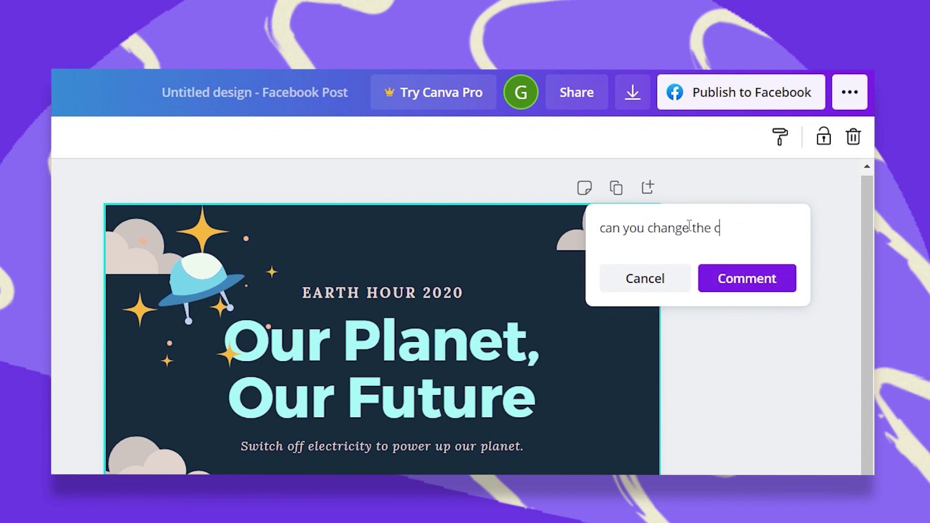
pyautogui.write('olor of the title')
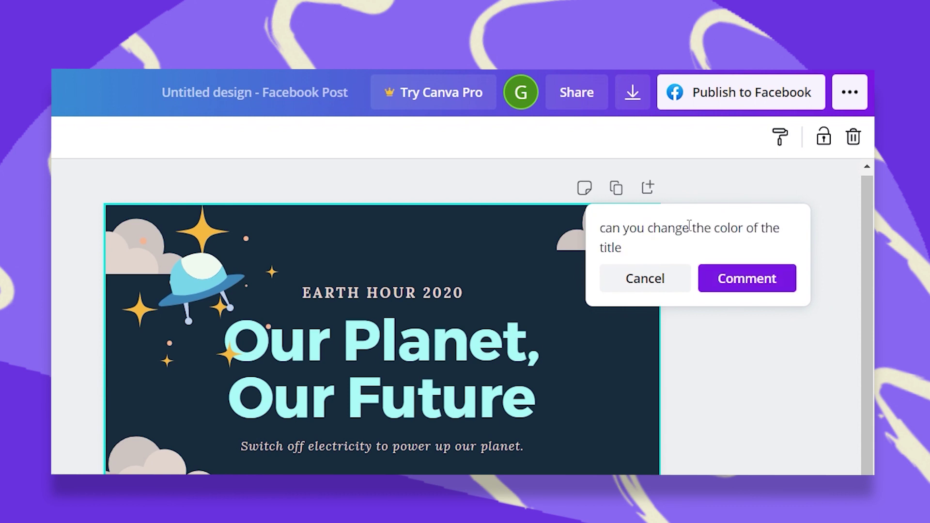
pyautogui.write('?')
pyautogui.press('Return')
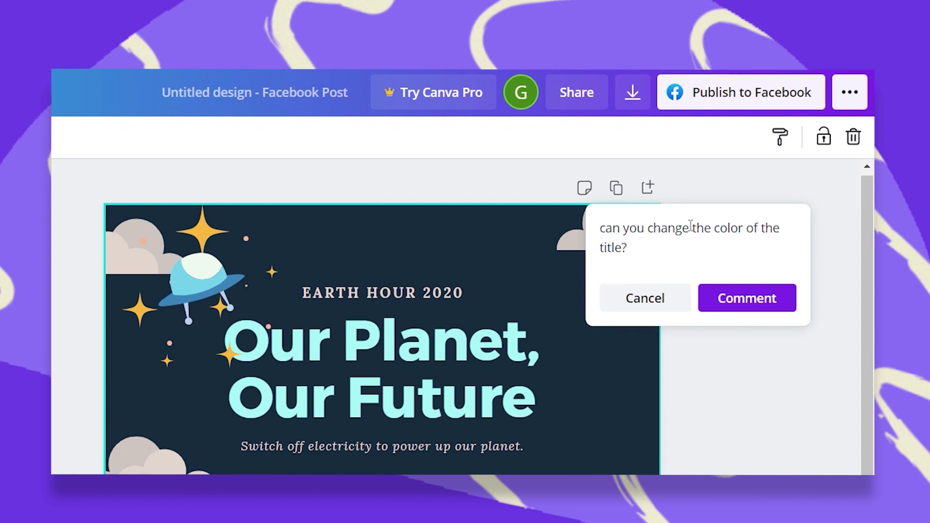
pyautogui.click(780, 306)
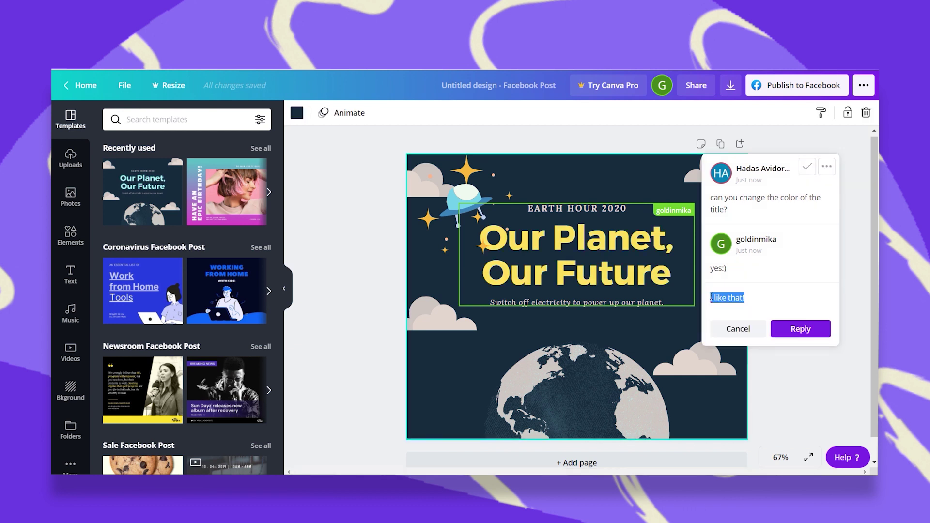
# Reply 'I like it' to the comment and resolve the thread.
pyautogui.write('I like it')
pyautogui.click(808, 333)
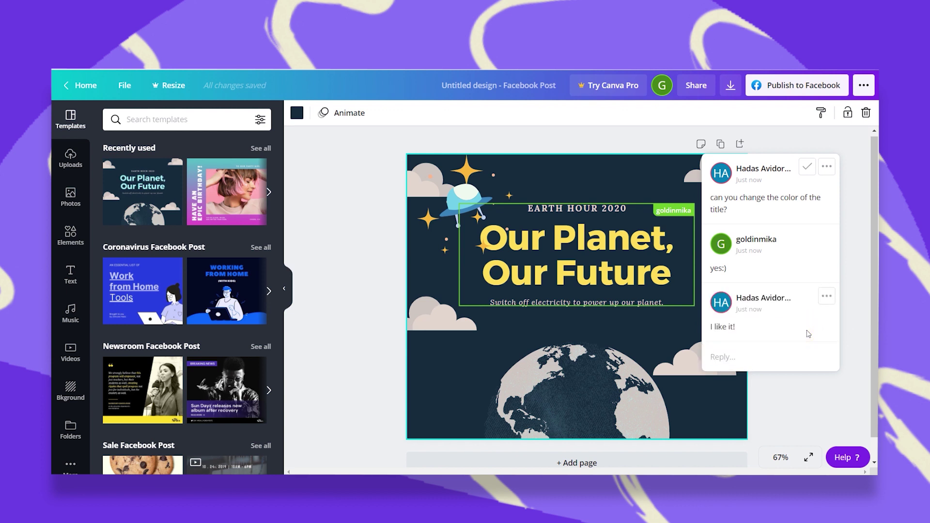
pyautogui.click(807, 169)
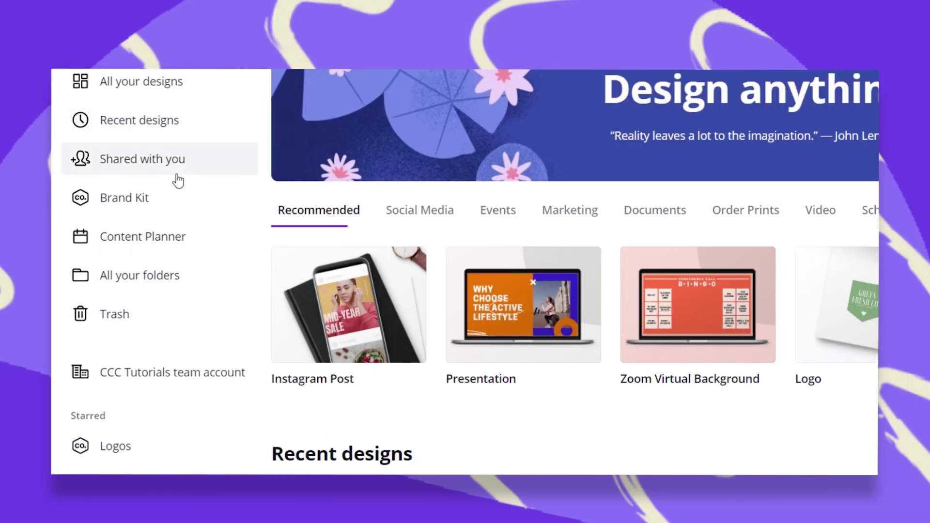
# Create a new folder named 'The Team' from All your folders.
pyautogui.click(148, 280)
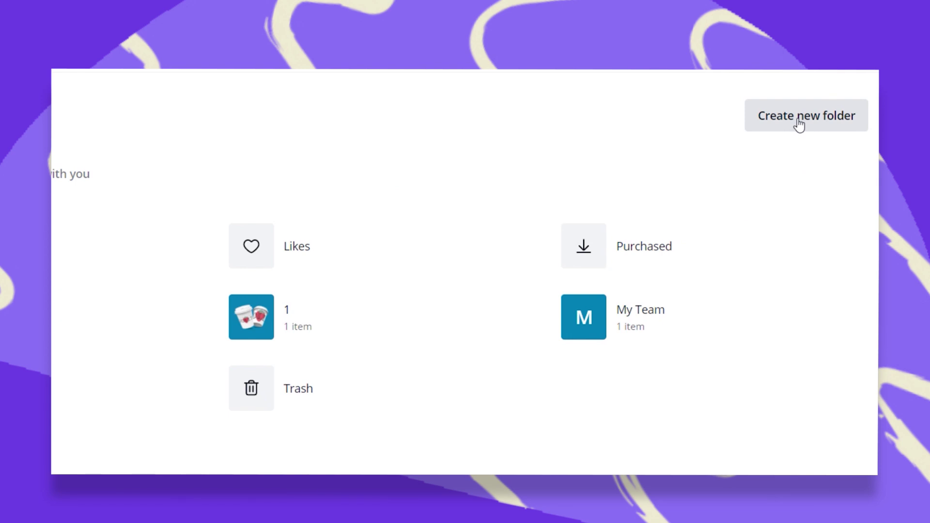
pyautogui.click(799, 125)
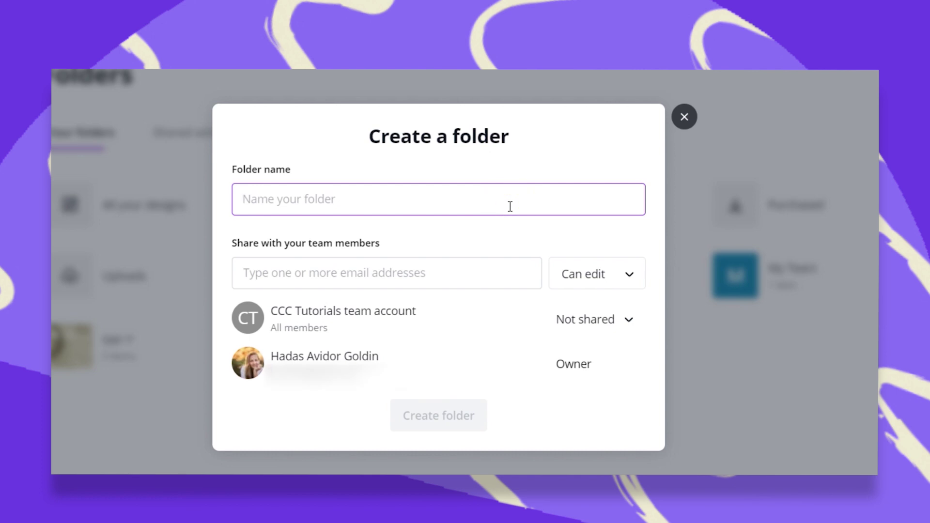
pyautogui.write('The Team')
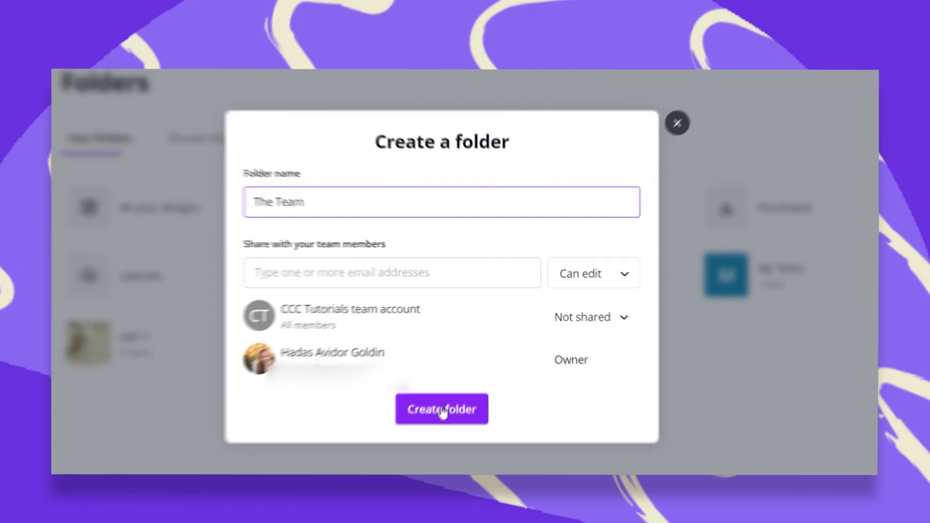
pyautogui.click(465, 367)
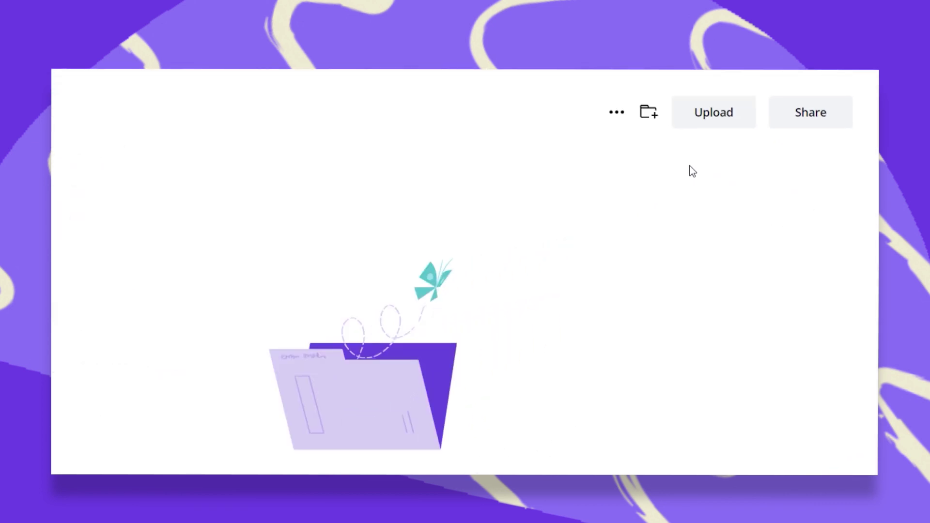
# Create an empty subfolder named 'Volunteers' inside The Team folder.
pyautogui.click(612, 115)
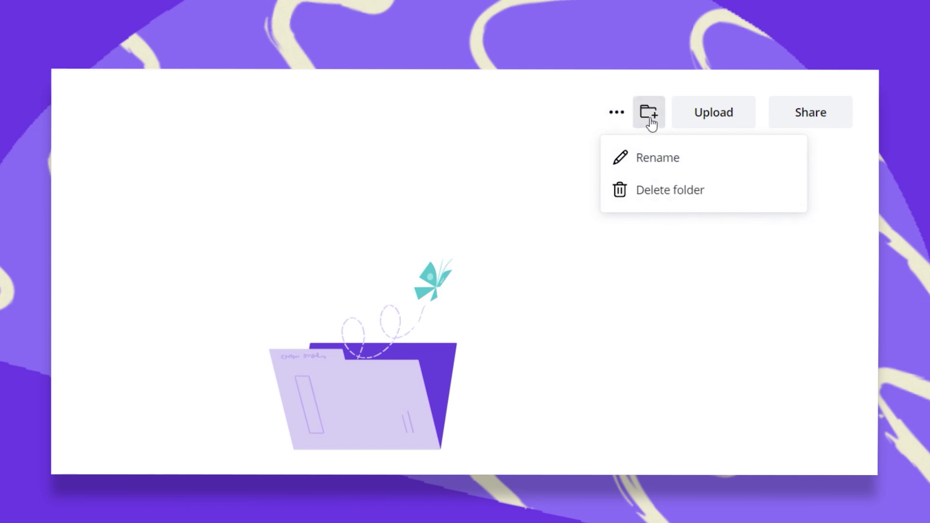
pyautogui.click(650, 116)
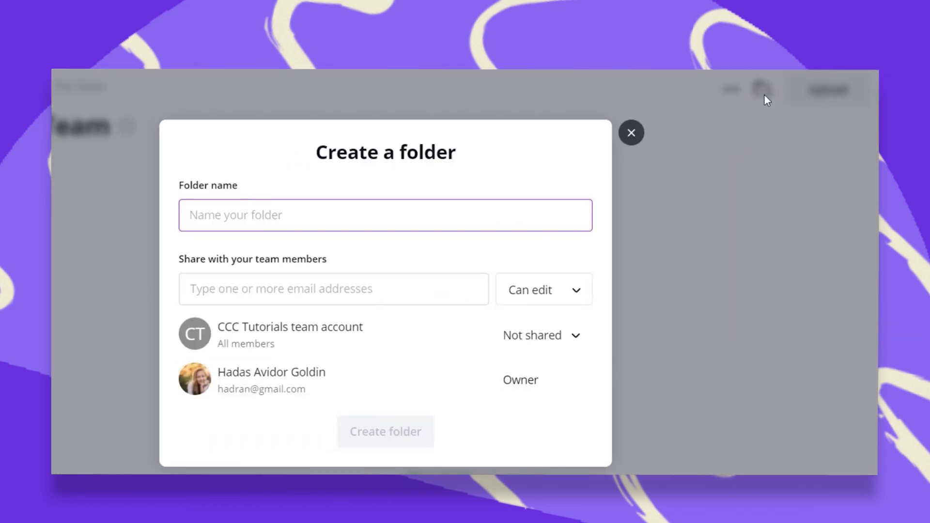
pyautogui.click(393, 206)
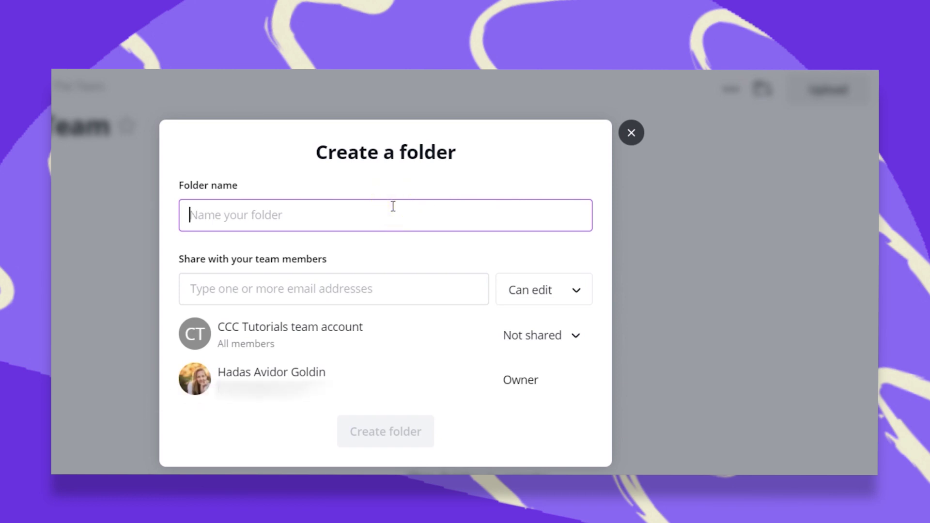
pyautogui.write('Volunteers')
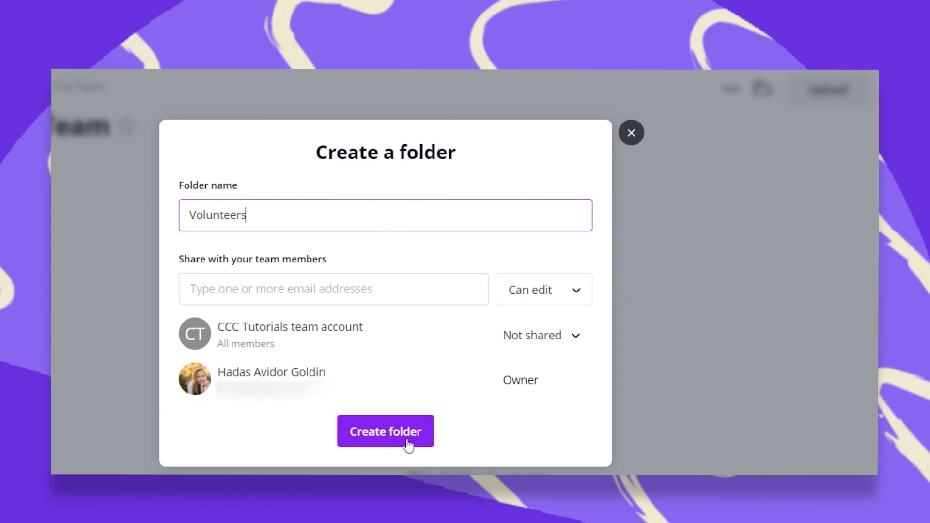
pyautogui.click(405, 436)
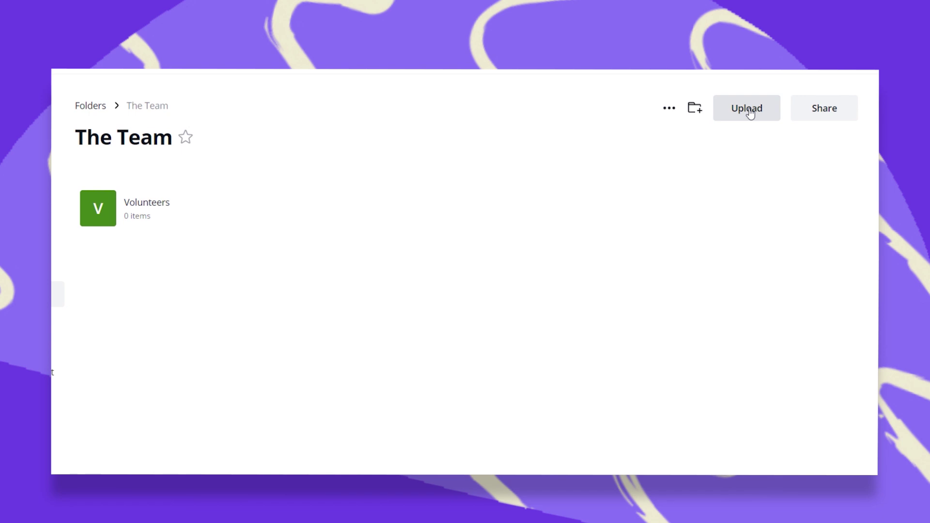
# Upload the four volunteer photos, image 4 through volunteer3, into The Team folder.
pyautogui.click(750, 112)
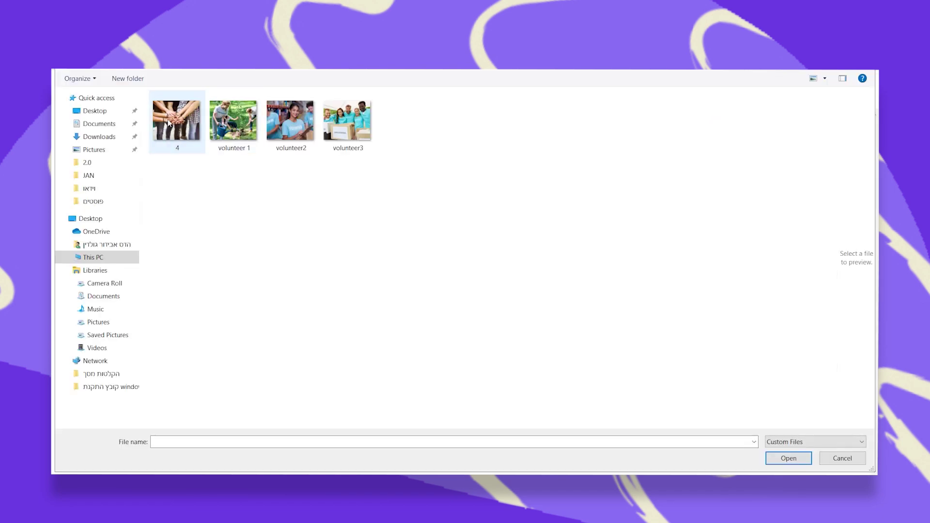
pyautogui.click(169, 124)
pyautogui.keyDown('shift'); pyautogui.click(330, 126); pyautogui.keyUp('shift')
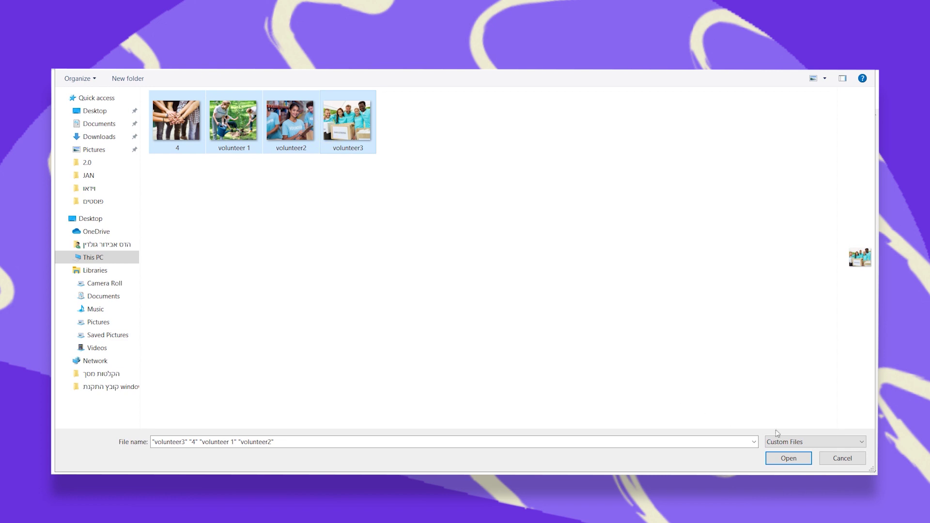
pyautogui.click(789, 459)
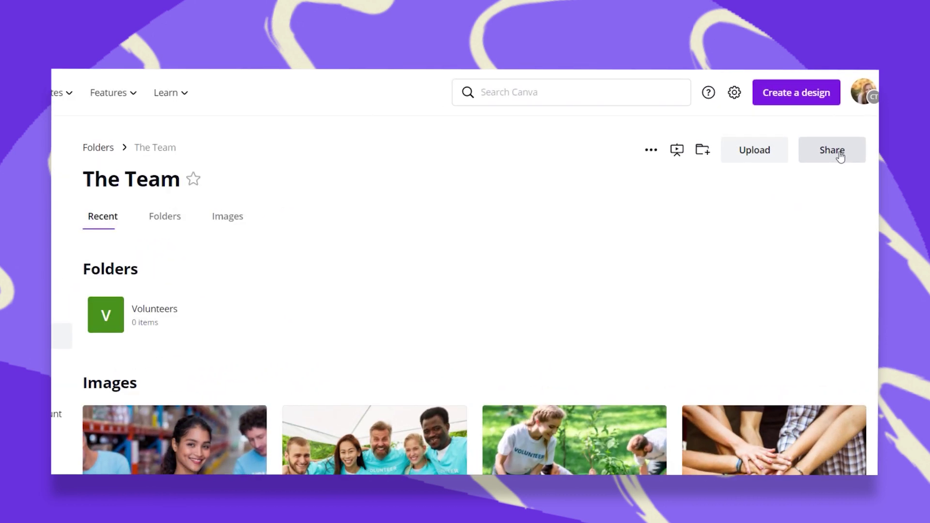
pyautogui.click(833, 150)
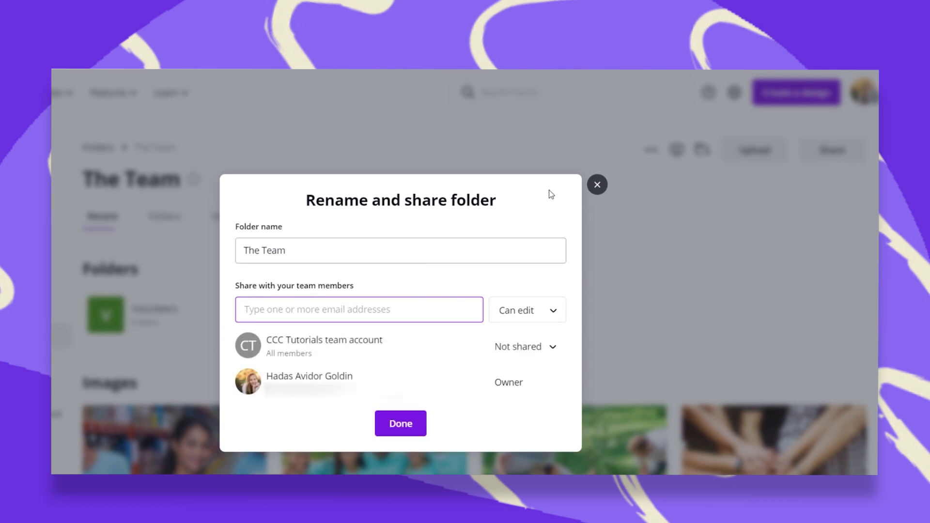
pyautogui.click(598, 185)
pyautogui.scroll(-2, 504, 338)
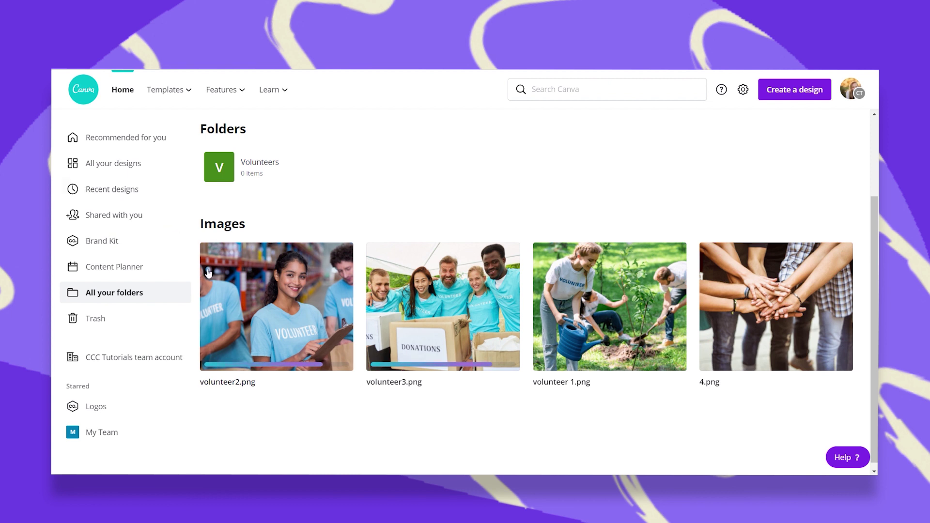
pyautogui.click(458, 290)
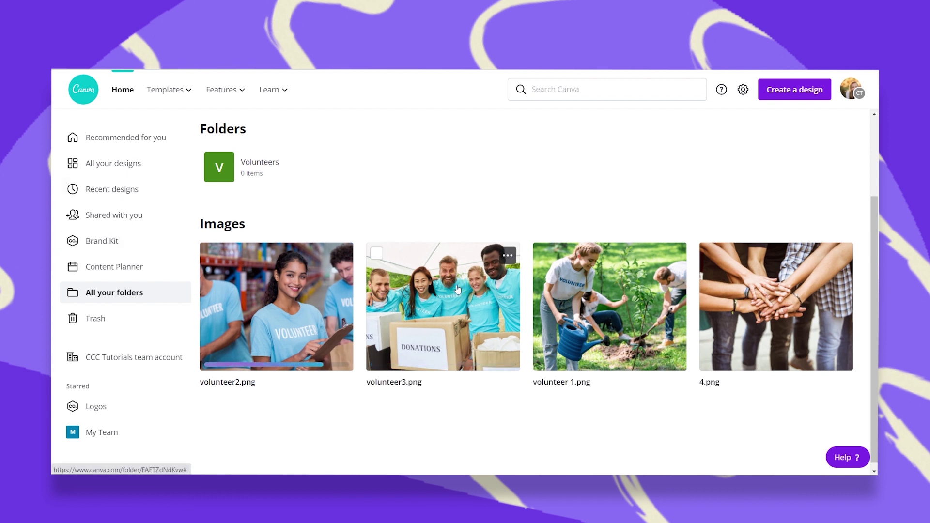
# Open the volunteer3 photo in a new 1920×1080 design, then return to the home page.
pyautogui.click(458, 290)
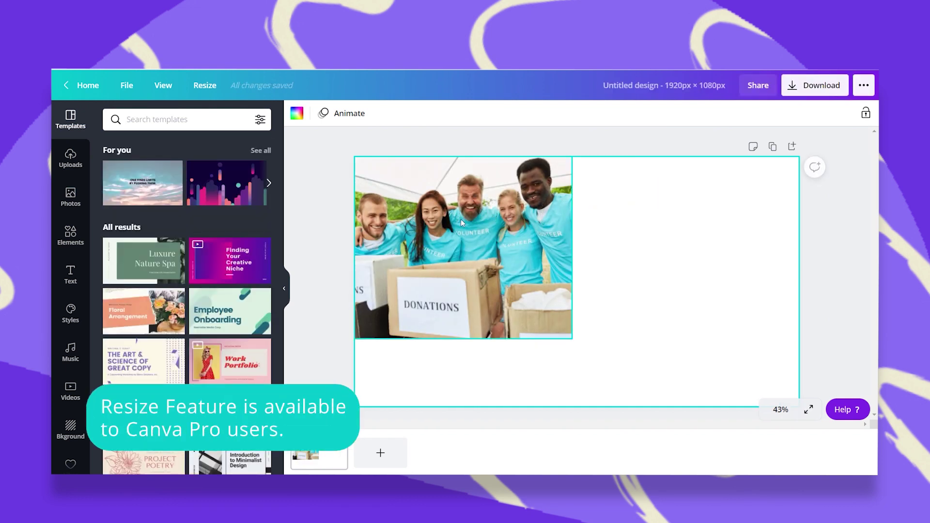
pyautogui.click(65, 87)
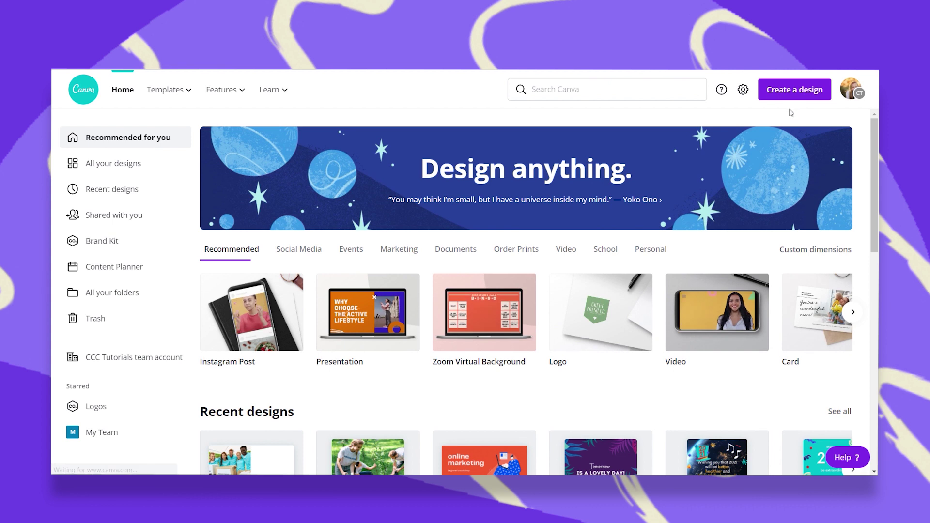
# Create a new Instagram Post filled with the Help Fight Depression template and select its background photo.
pyautogui.click(787, 94)
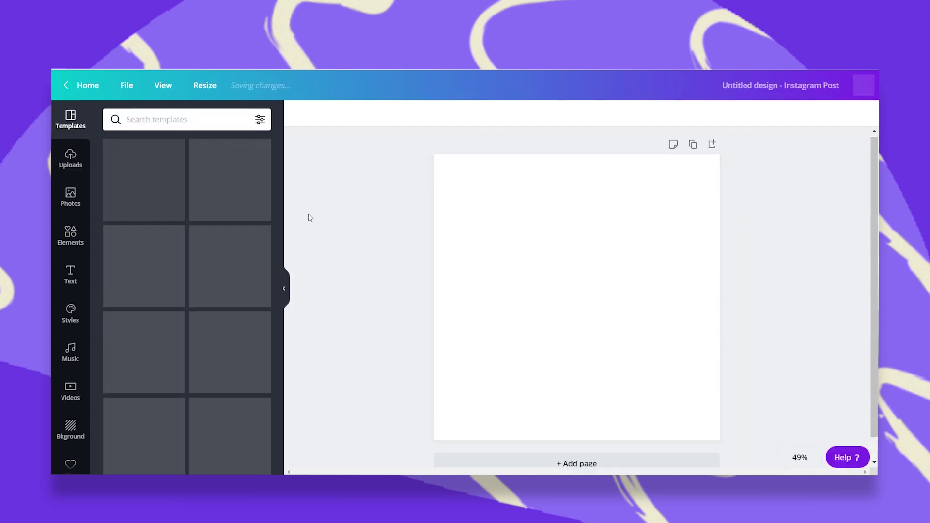
pyautogui.click(162, 201)
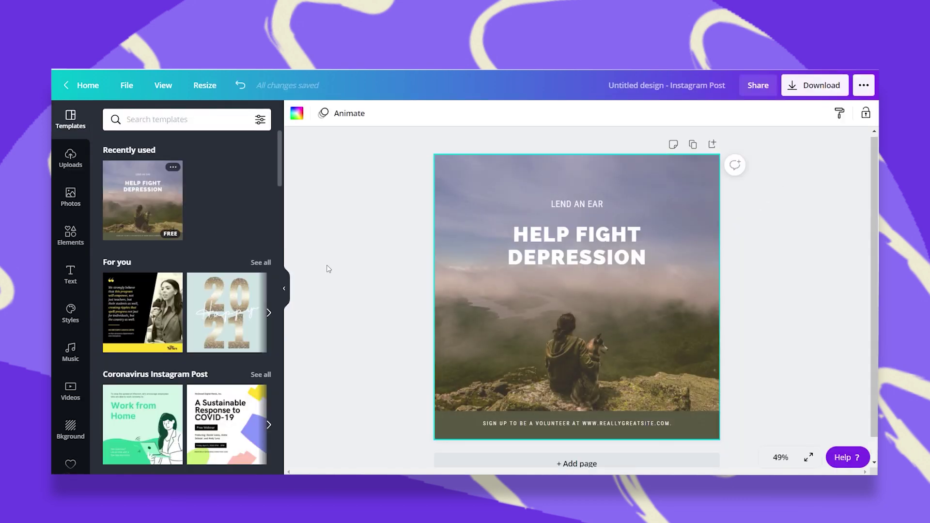
pyautogui.click(613, 304)
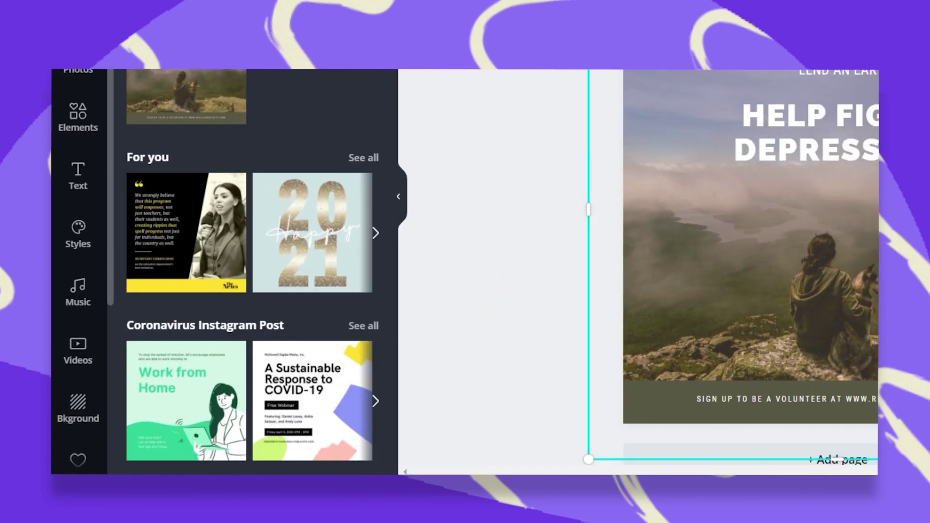
# Replace the post's mountain background with The Team's volunteers photo and move the headline lower.
pyautogui.scroll(-3, 72, 162)
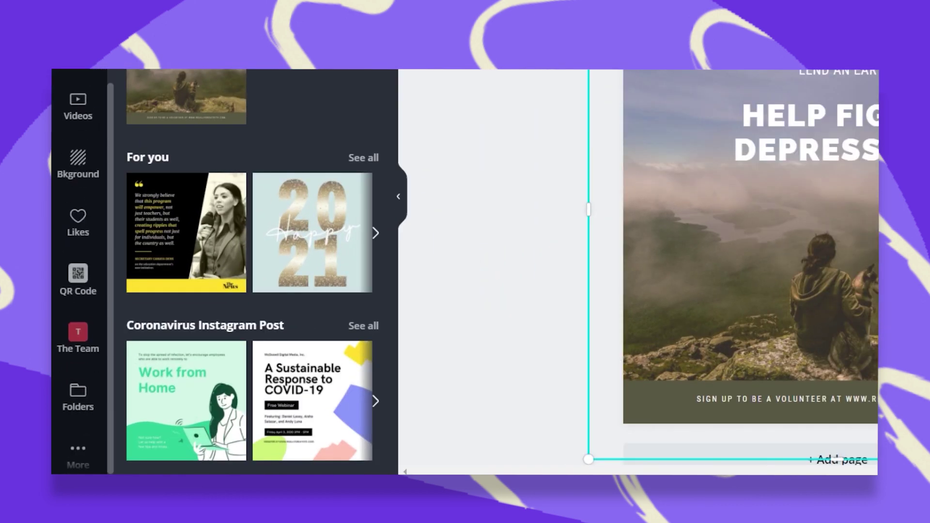
pyautogui.click(83, 373)
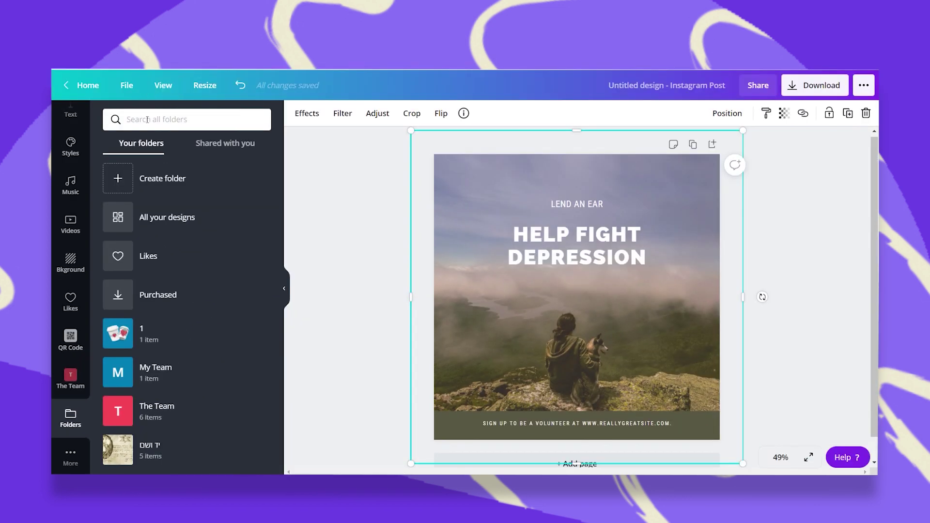
pyautogui.click(147, 119)
pyautogui.click(173, 415)
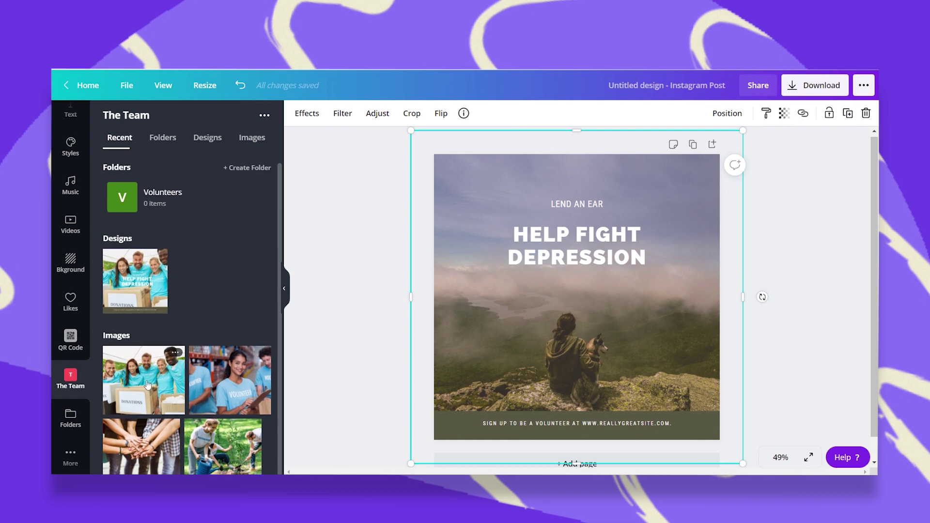
pyautogui.moveTo(168, 376); pyautogui.dragTo(438, 275)
pyautogui.moveTo(616, 237); pyautogui.dragTo(628, 294)
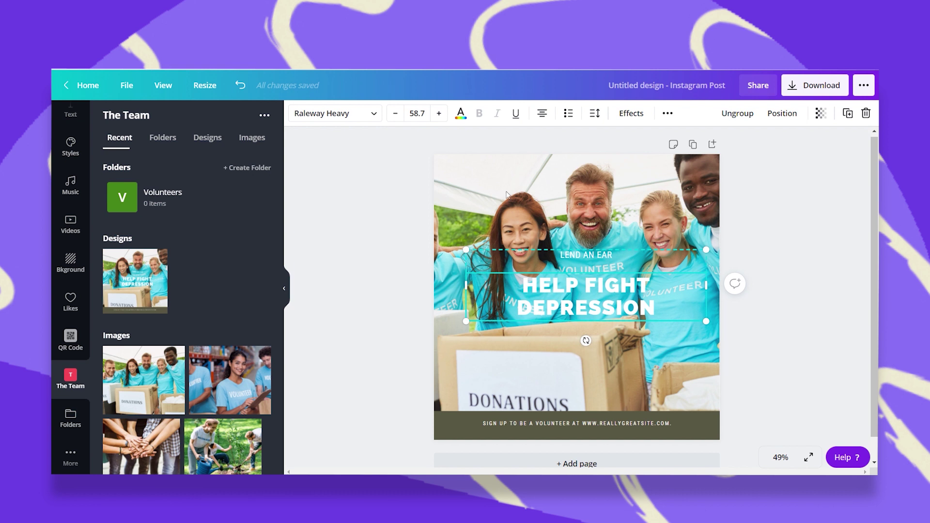
# Title the design 'Volunterrs jan 2021'.
pyautogui.click(641, 85)
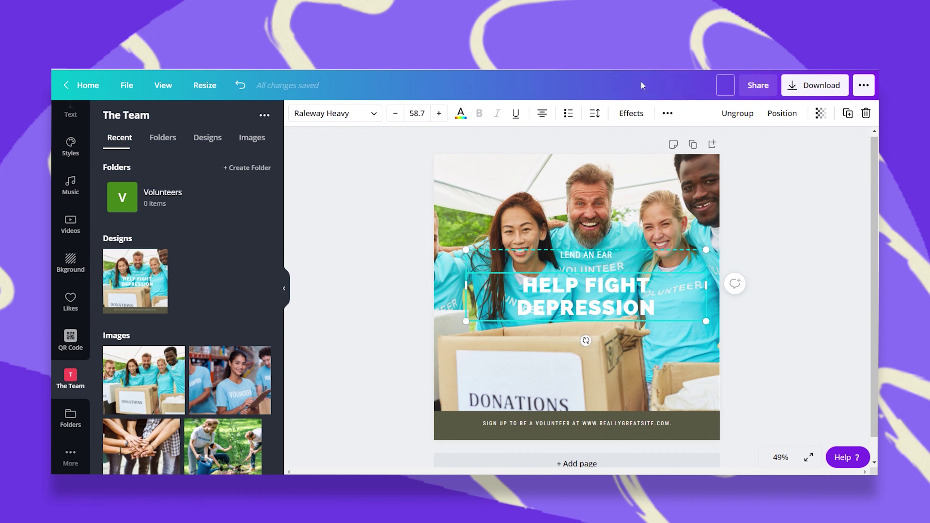
pyautogui.write('Volunterrs jan 2021')
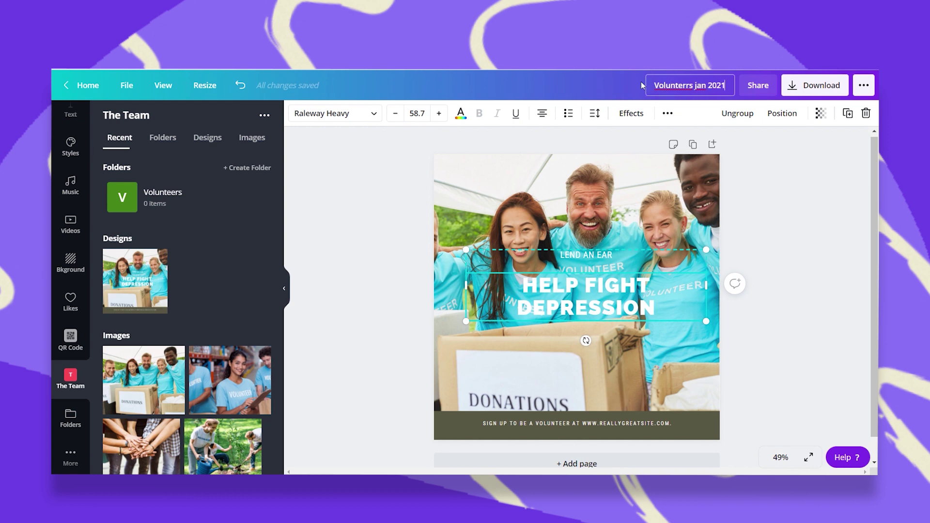
pyautogui.click(408, 187)
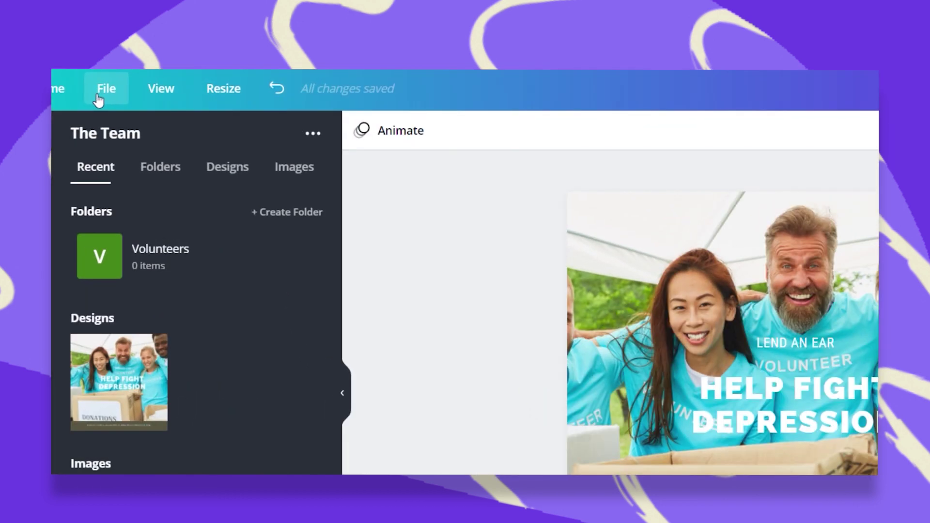
# Save the design into the Volunteers subfolder under The Team.
pyautogui.click(98, 97)
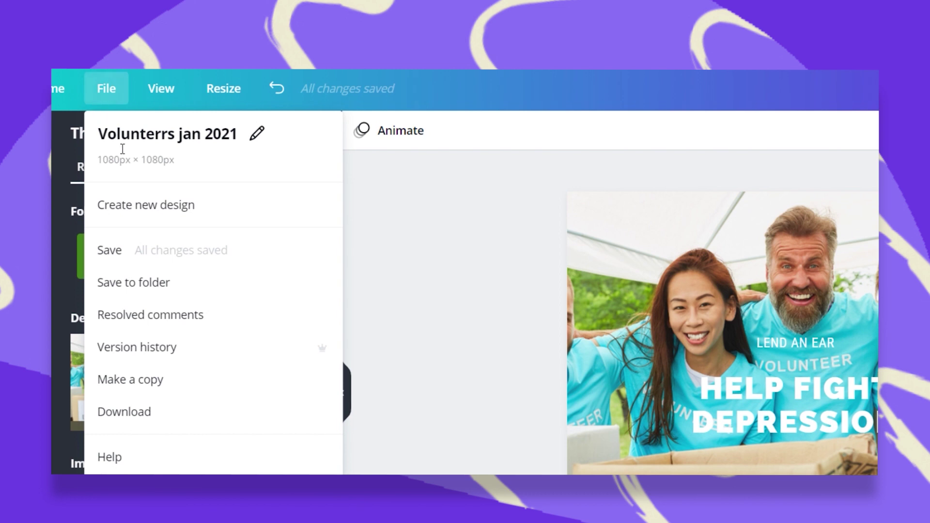
pyautogui.click(174, 294)
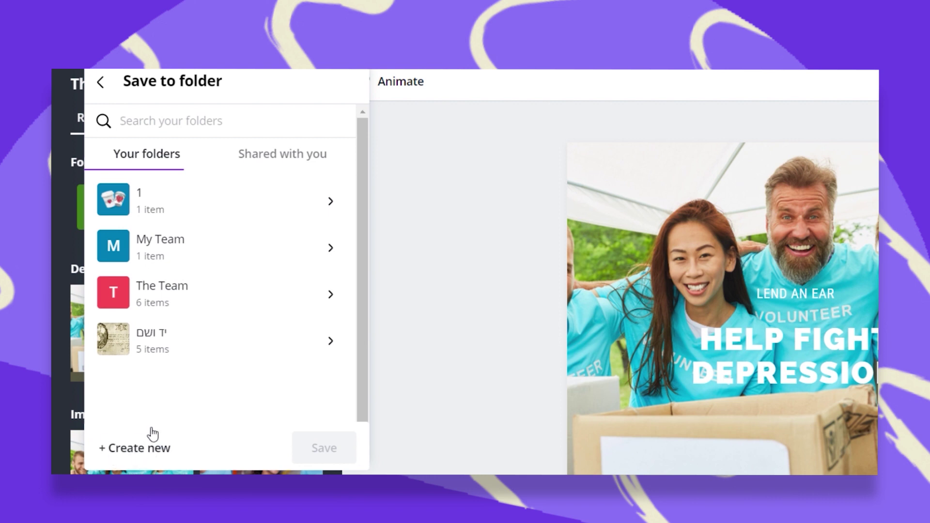
pyautogui.click(178, 286)
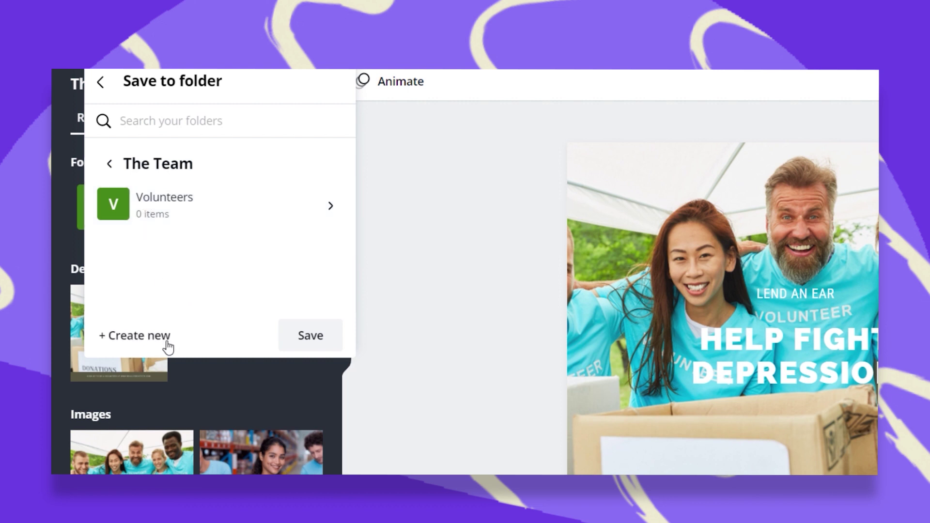
pyautogui.click(138, 192)
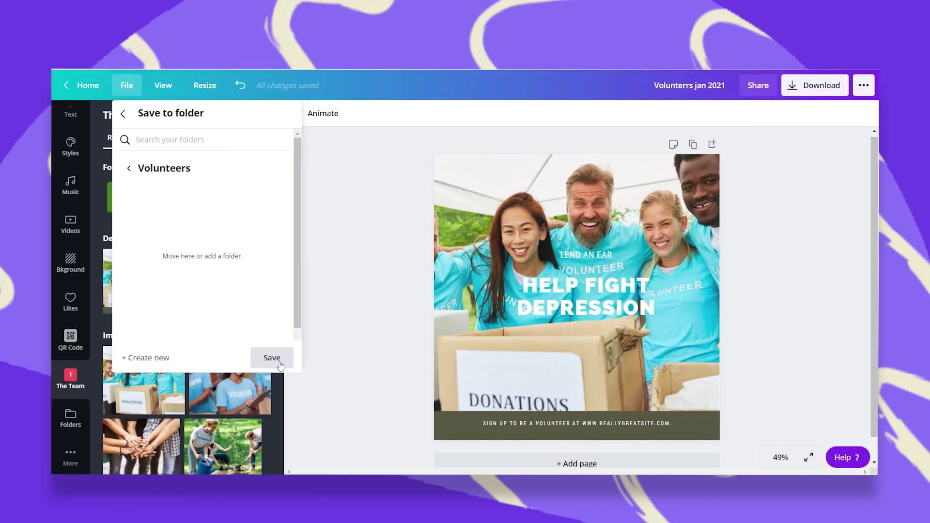
pyautogui.click(280, 364)
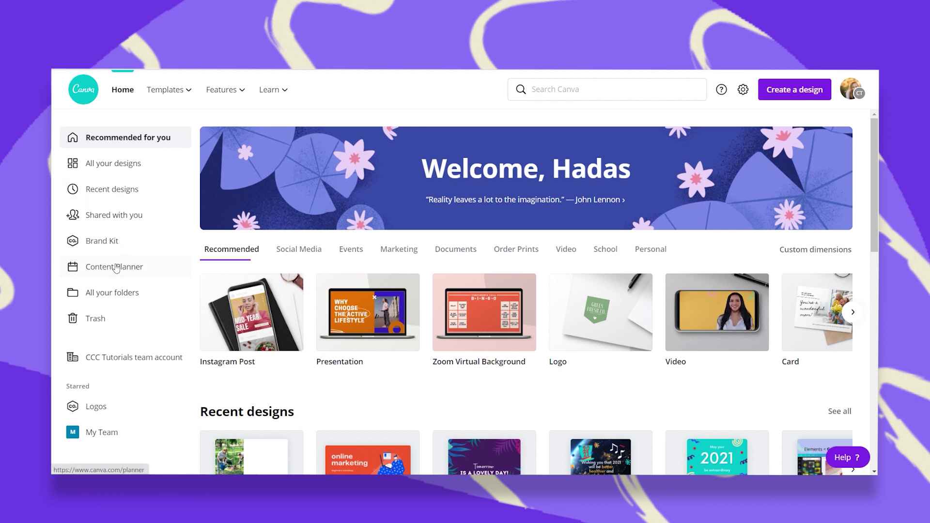
# Star the My Team folder from the All your folders view.
pyautogui.click(118, 293)
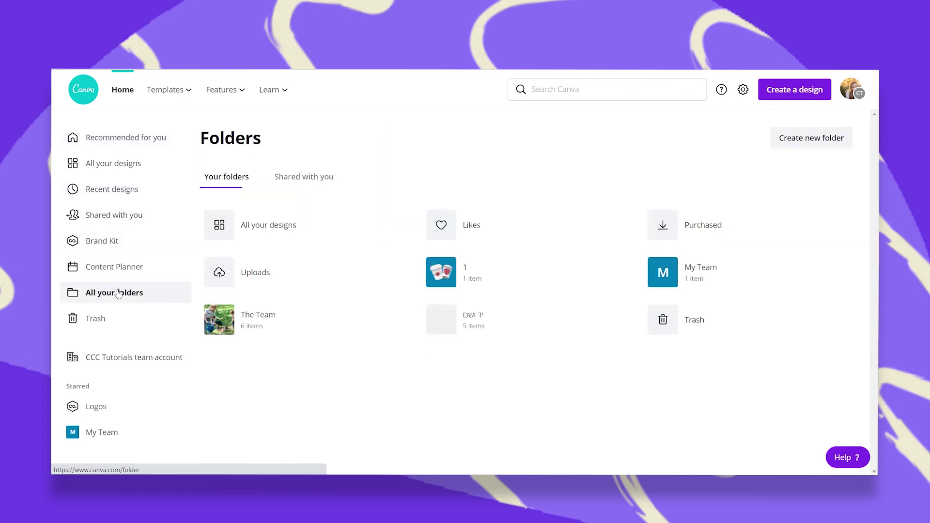
pyautogui.click(688, 283)
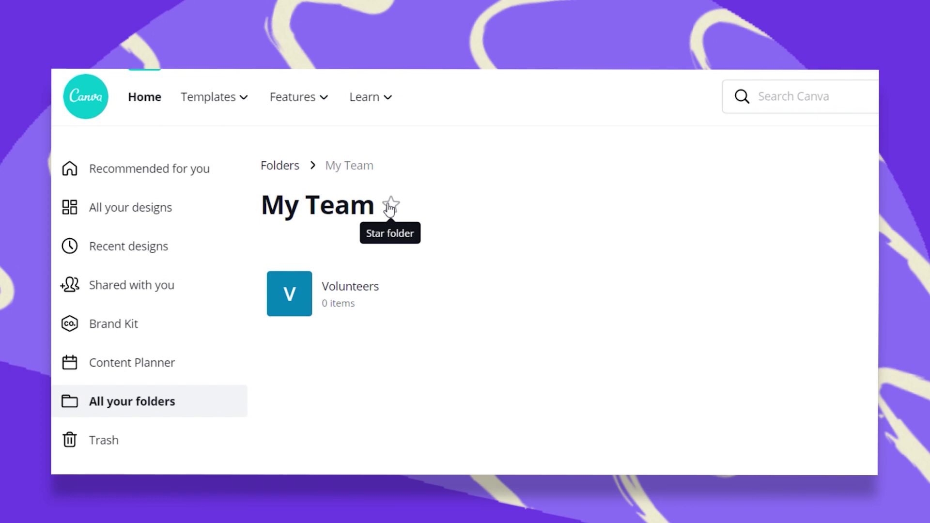
pyautogui.click(390, 207)
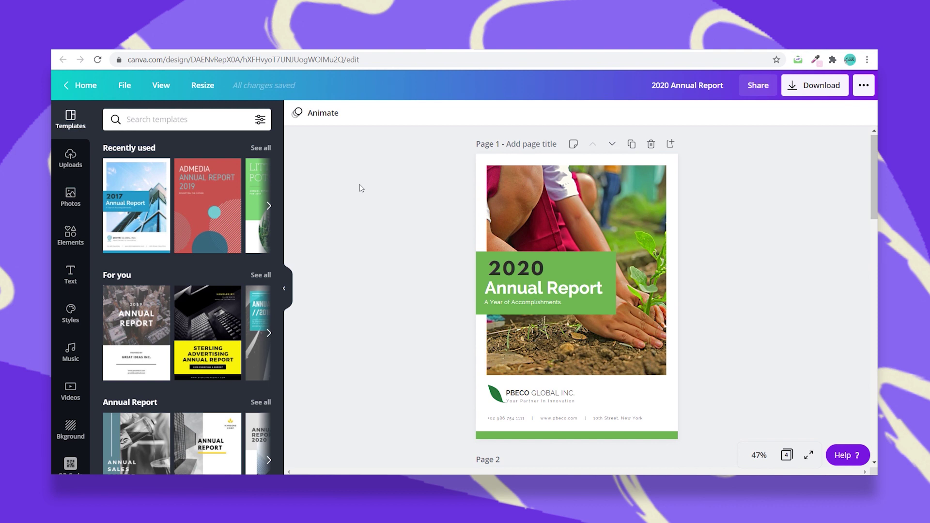
# Choose the 1350 × 650 px Website size as the Annual Report's new format.
pyautogui.click(206, 88)
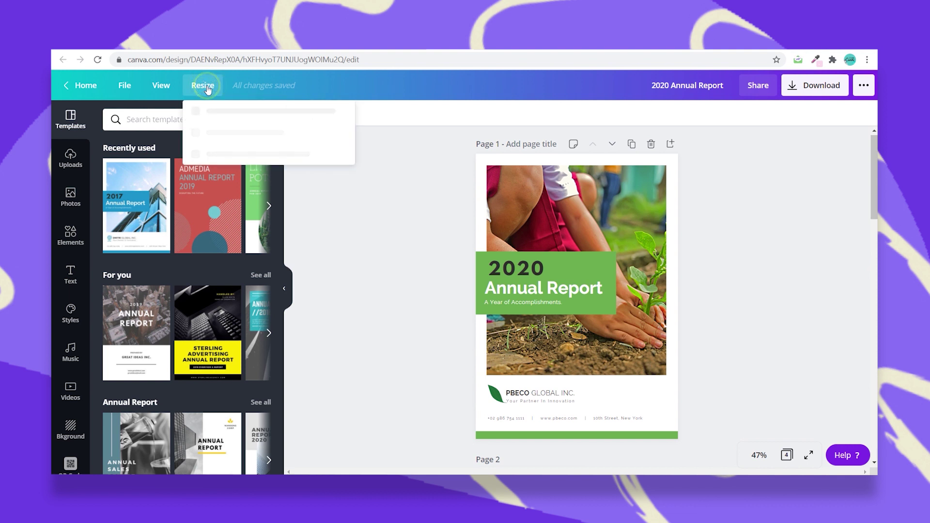
pyautogui.click(228, 113)
pyautogui.write('webs')
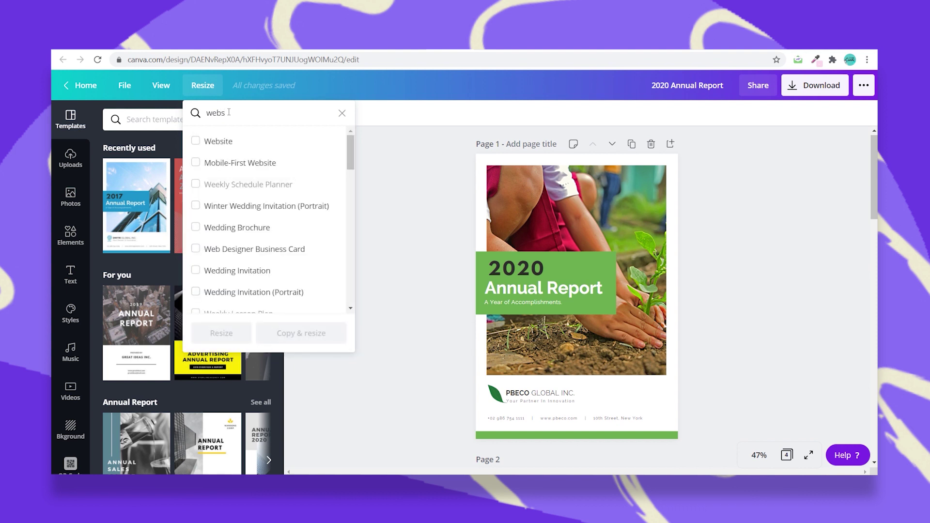
pyautogui.write('ite')
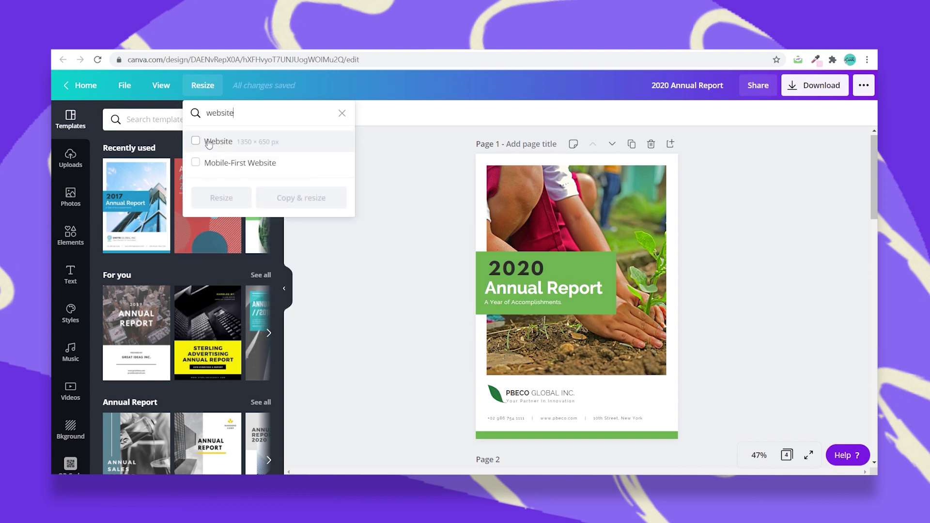
pyautogui.click(196, 142)
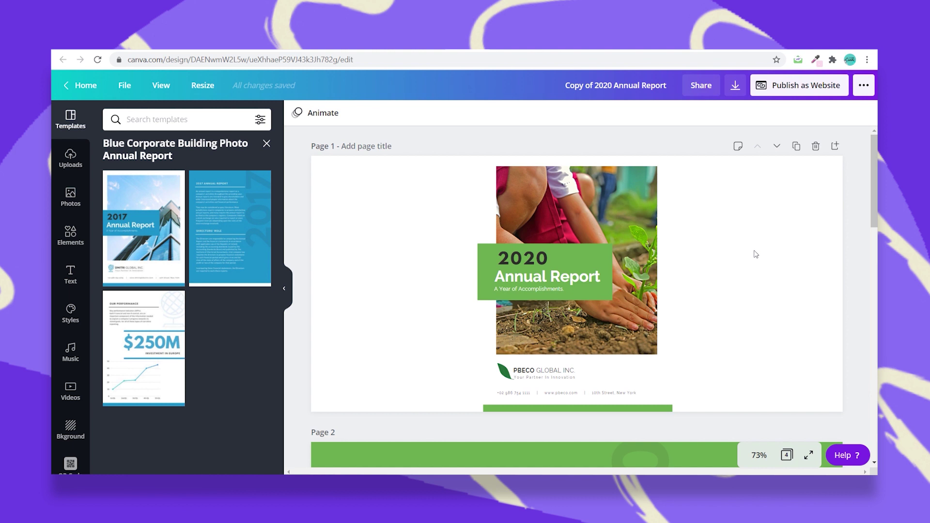
# Check the cover photo on the Website copy and select the title's 'Copy of' prefix.
pyautogui.click(648, 205)
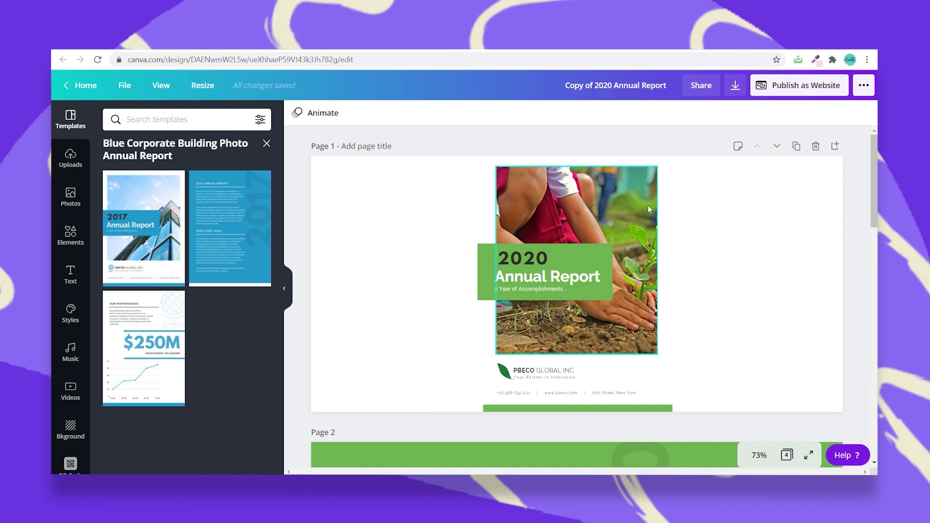
pyautogui.rightClick(647, 205)
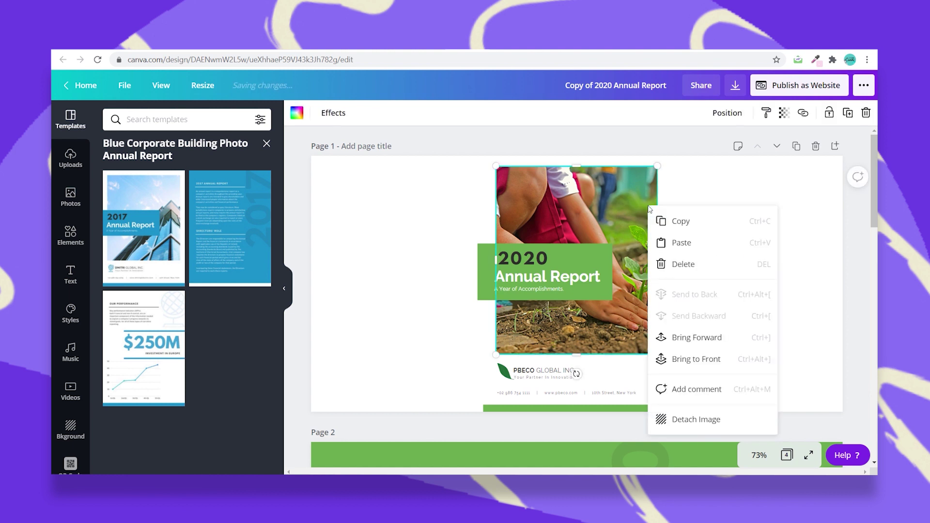
pyautogui.click(412, 207)
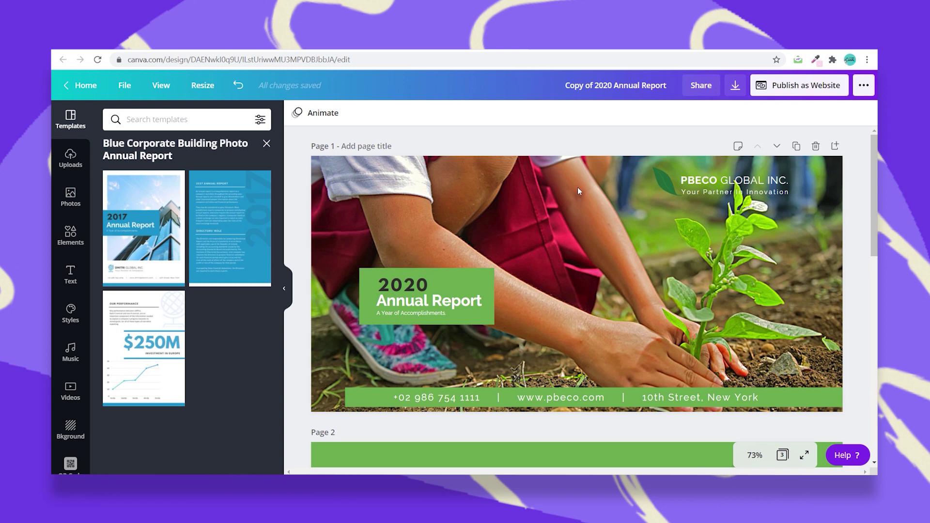
pyautogui.scroll(-12, 578, 188)
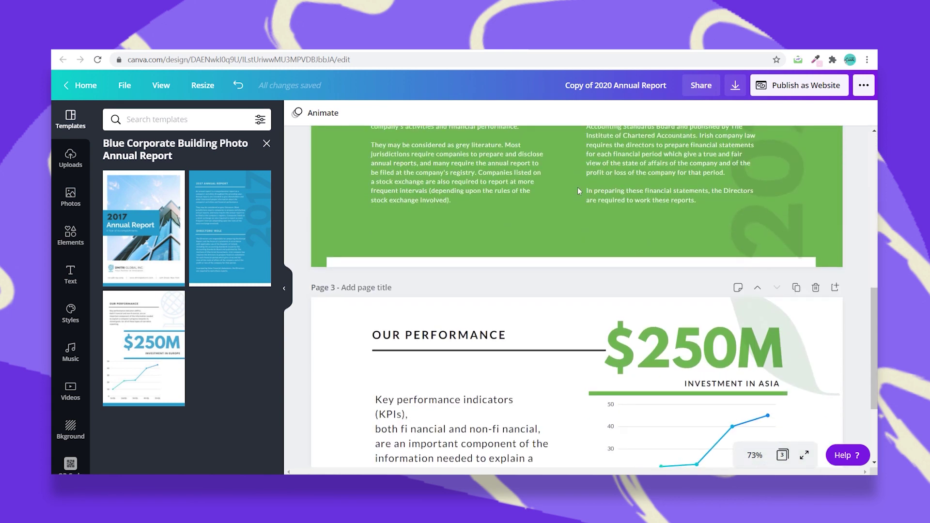
pyautogui.scroll(12, 578, 191)
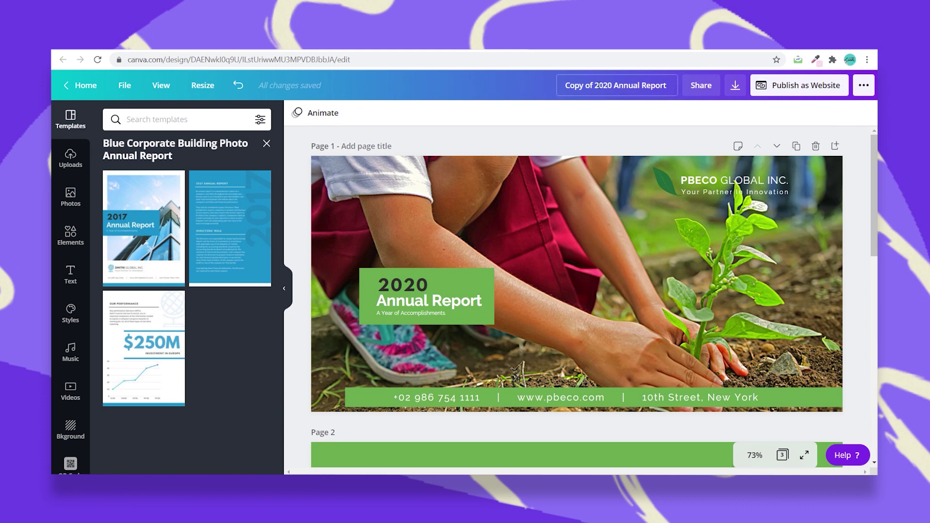
pyautogui.moveTo(593, 87); pyautogui.dragTo(547, 91)
# Remove 'Copy of' from the title and name the pages Home, About and Performance.
pyautogui.press('BackSpace')
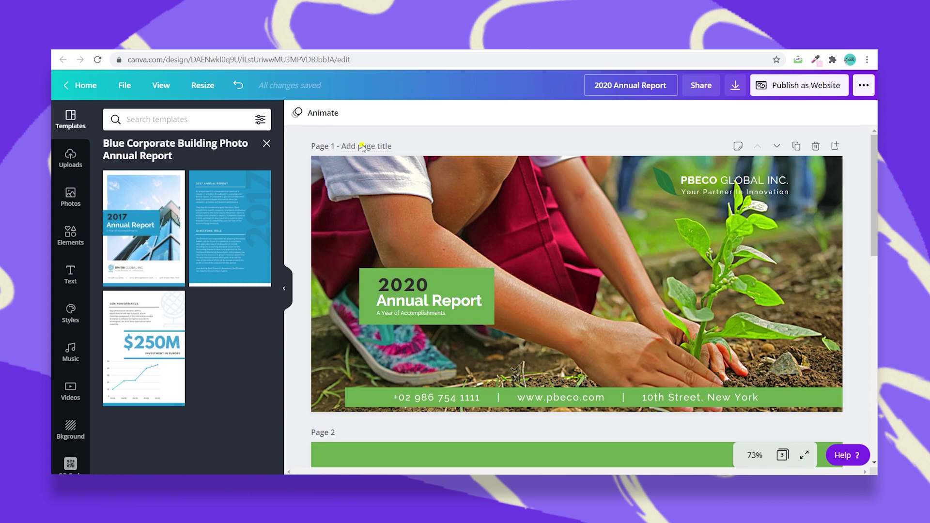
pyautogui.click(364, 147)
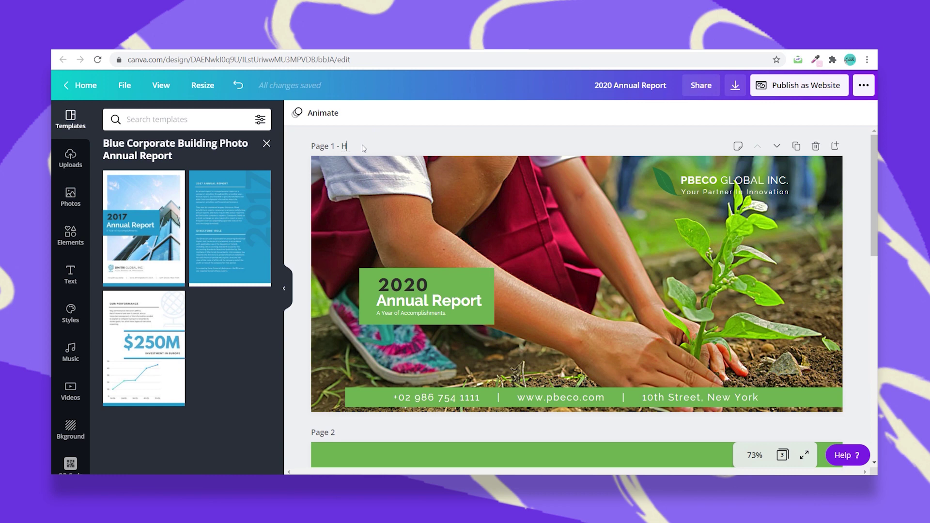
pyautogui.write('me')
pyautogui.scroll(-3, 374, 187)
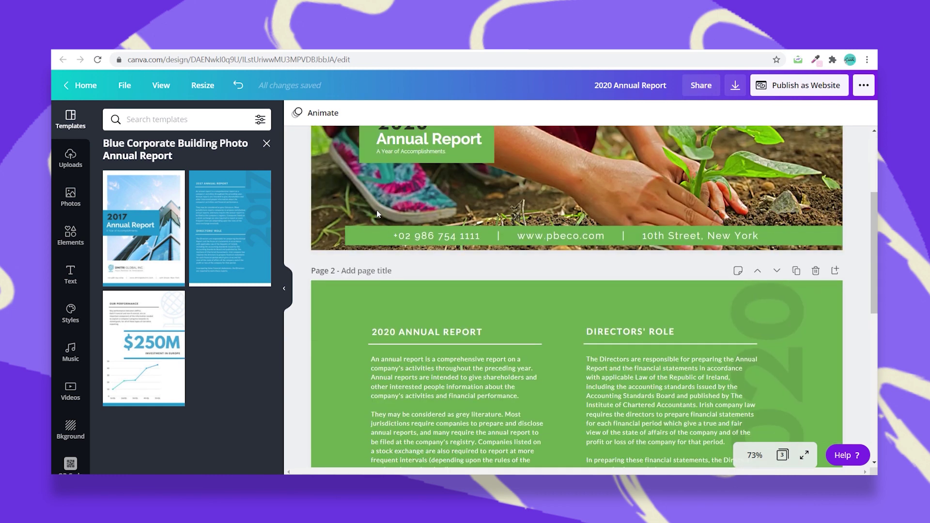
pyautogui.click(335, 272)
pyautogui.write('About')
pyautogui.scroll(-6, 367, 295)
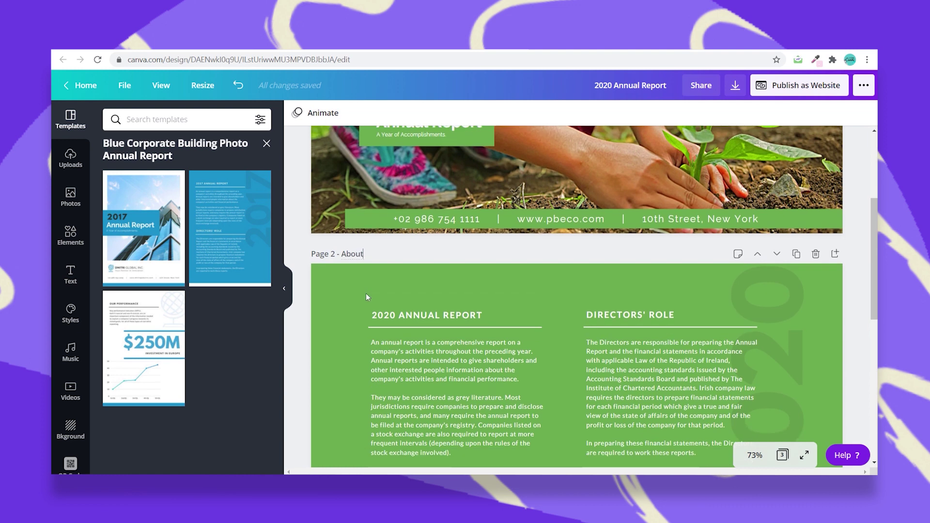
pyautogui.scroll(-1, 367, 296)
pyautogui.click(360, 183)
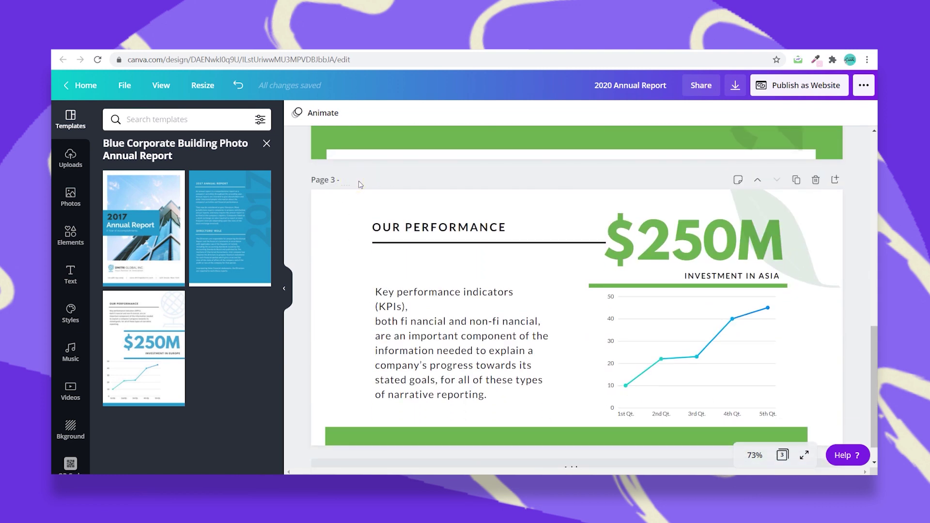
pyautogui.write('Performance')
pyautogui.scroll(8, 407, 179)
pyautogui.scroll(3, 405, 178)
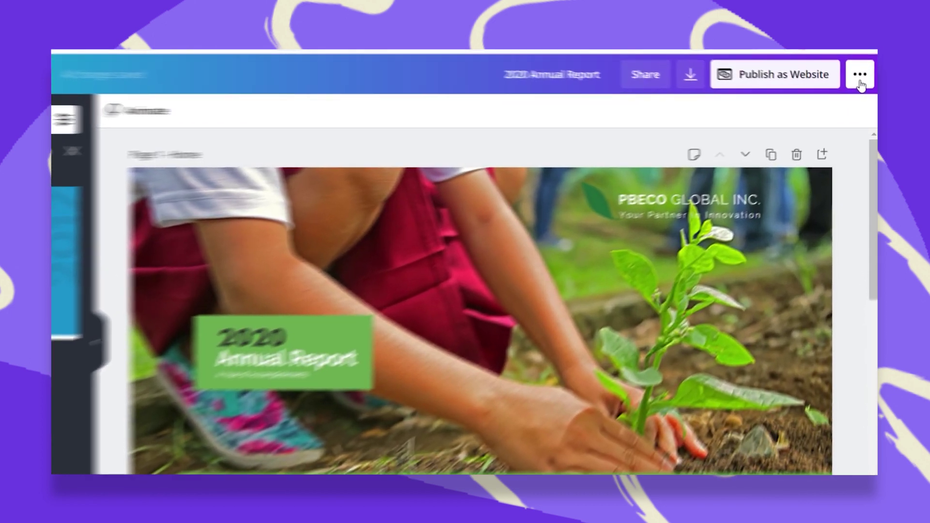
# Start publishing the annual report as a website and choose the Presentation web style.
pyautogui.click(865, 85)
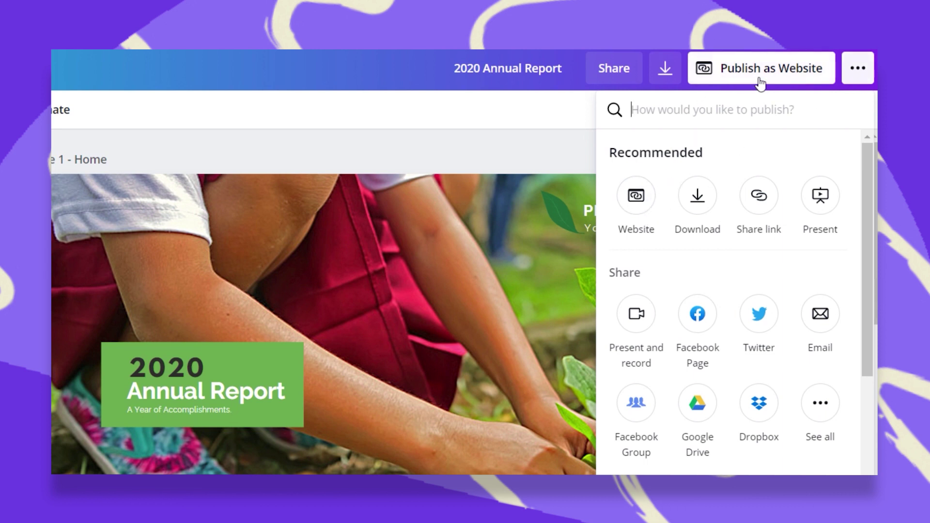
pyautogui.click(742, 70)
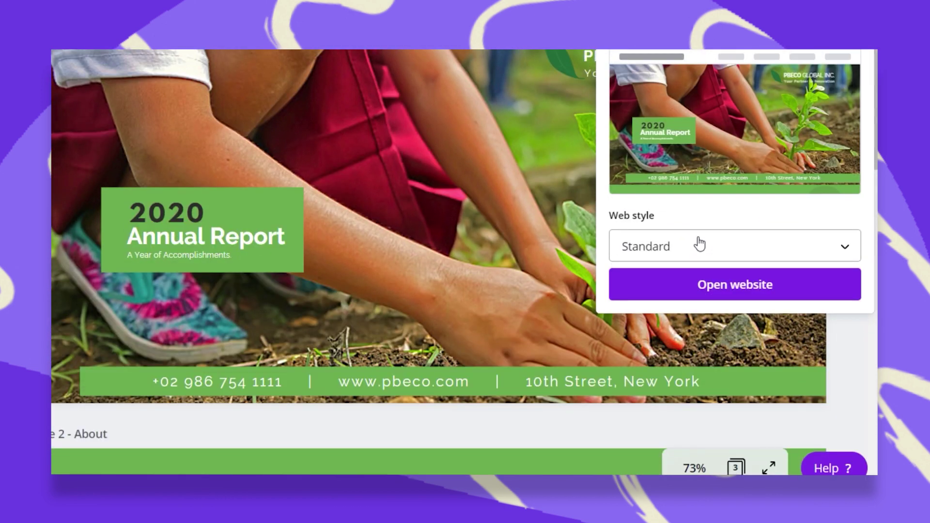
pyautogui.click(700, 244)
pyautogui.scroll(1, 712, 165)
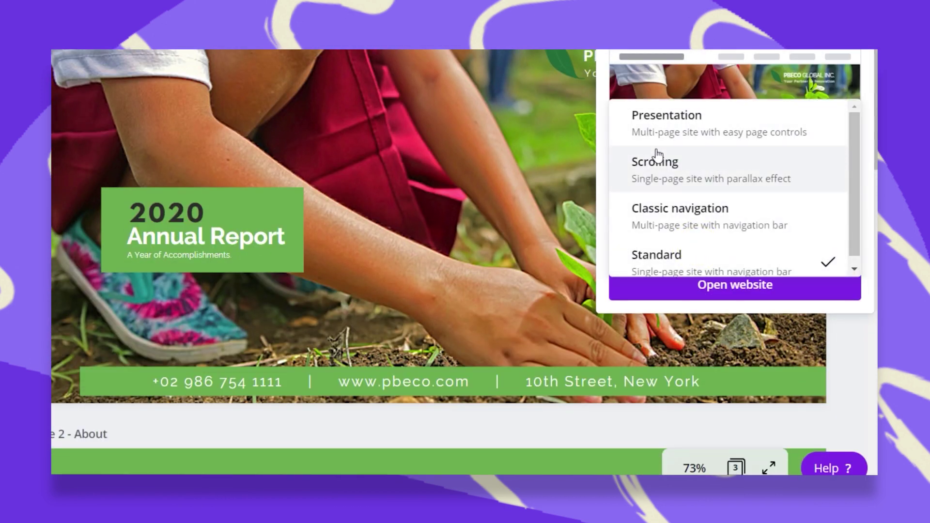
pyautogui.click(669, 129)
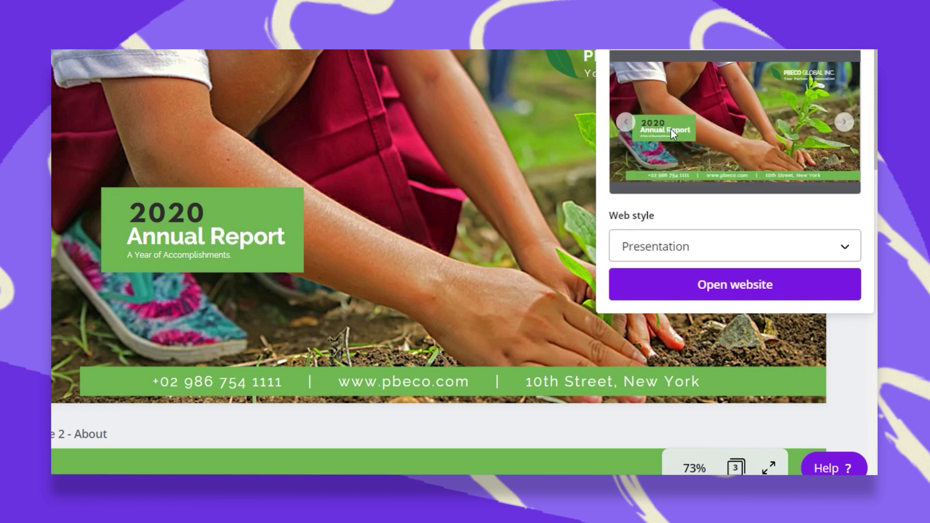
# Preview the Presentation site, paging through to the Directors' Role and Our Performance slides.
pyautogui.click(728, 288)
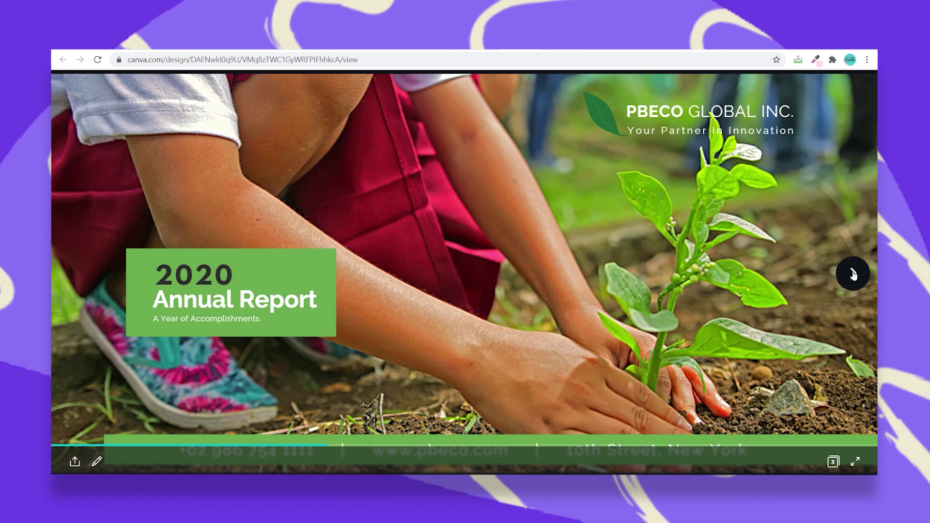
pyautogui.click(853, 275)
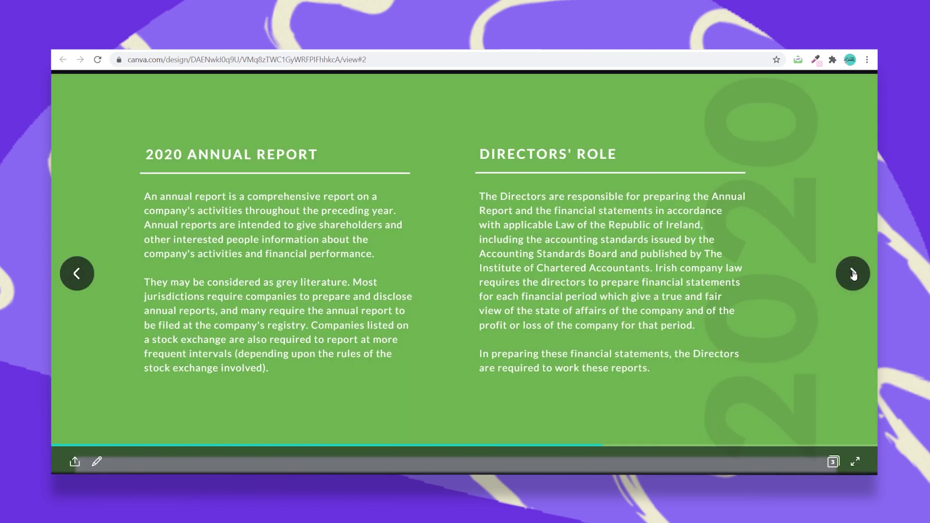
pyautogui.click(853, 274)
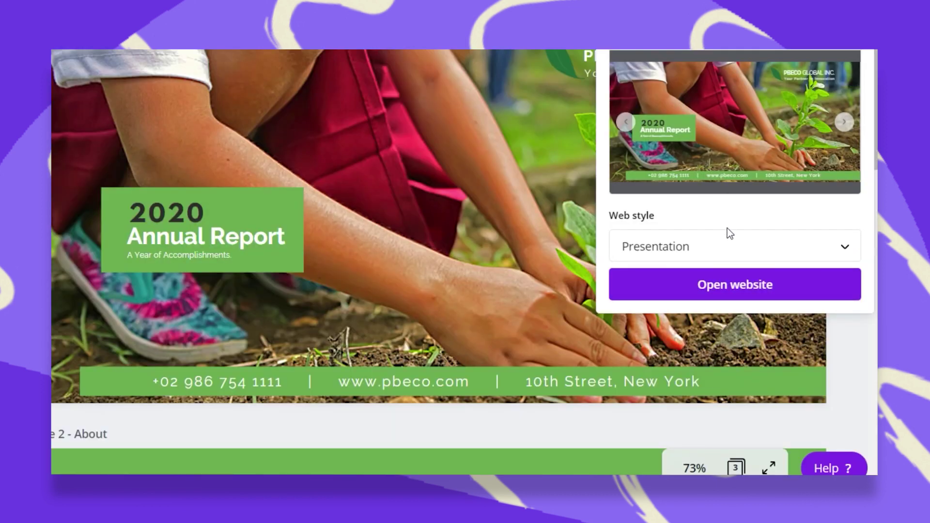
# Switch to the Scrolling web style and scroll the single-page preview from cover to Our Performance.
pyautogui.click(729, 241)
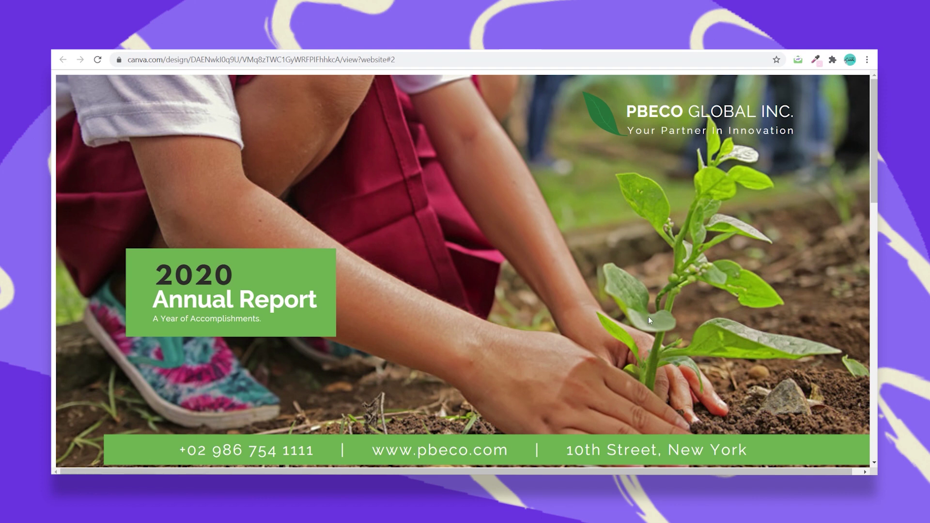
pyautogui.scroll(-2, 649, 318)
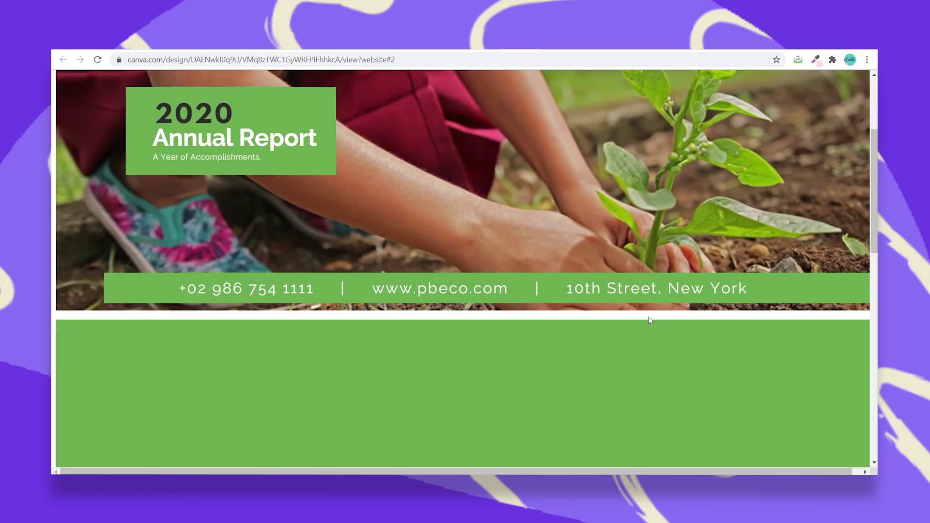
pyautogui.scroll(-2, 649, 320)
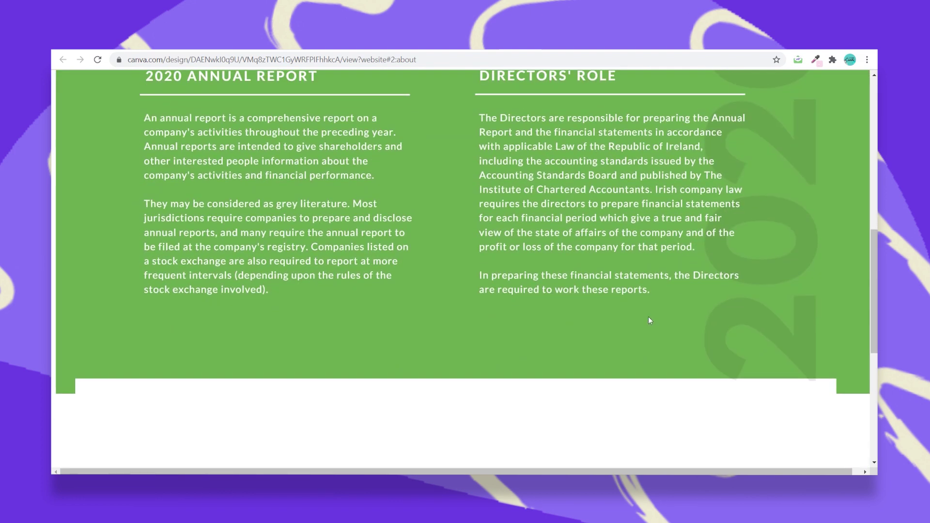
pyautogui.scroll(-2, 650, 321)
pyautogui.scroll(-4, 650, 320)
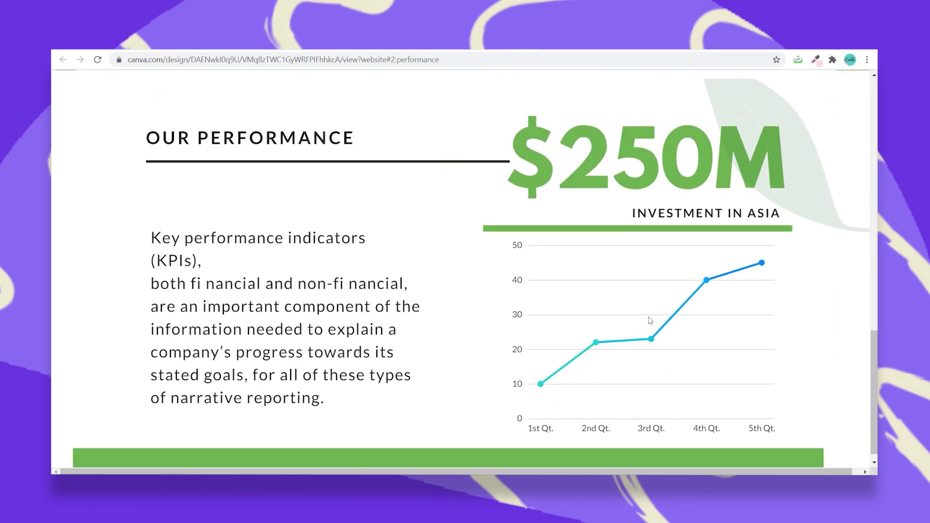
pyautogui.scroll(8, 650, 319)
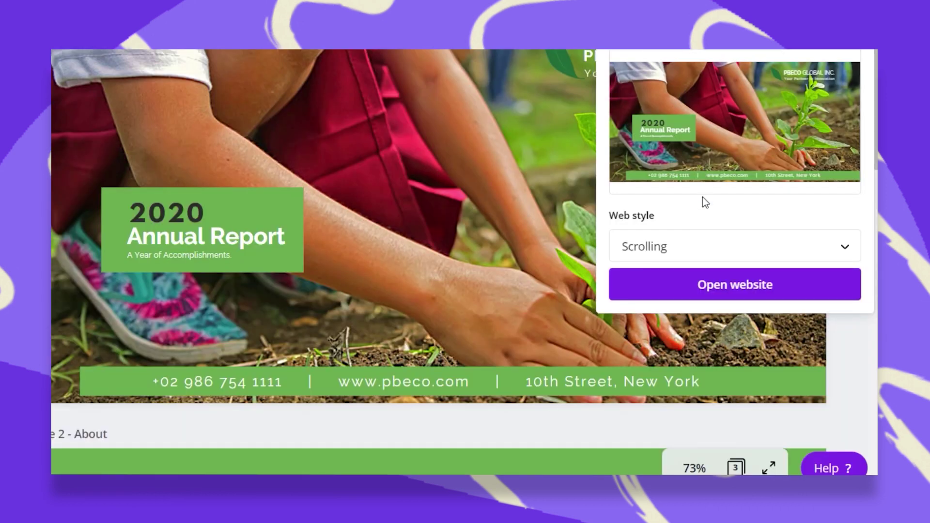
# Apply the Classic navigation style and preview it, jumping to About and Performance via header links.
pyautogui.click(712, 242)
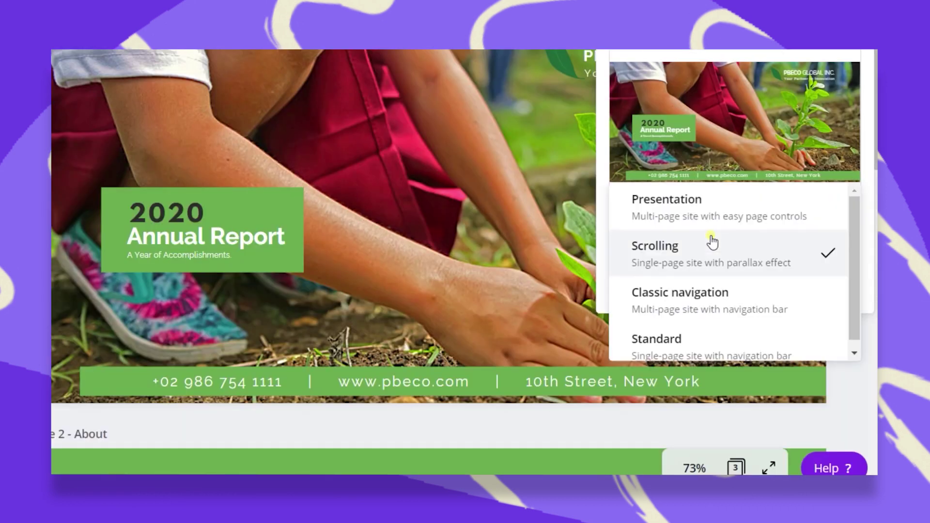
pyautogui.click(755, 326)
pyautogui.click(754, 294)
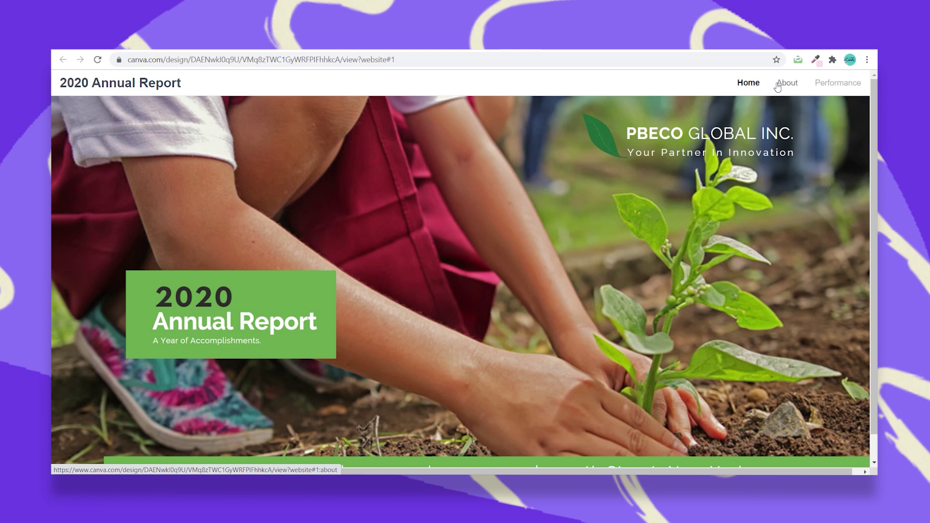
pyautogui.click(795, 87)
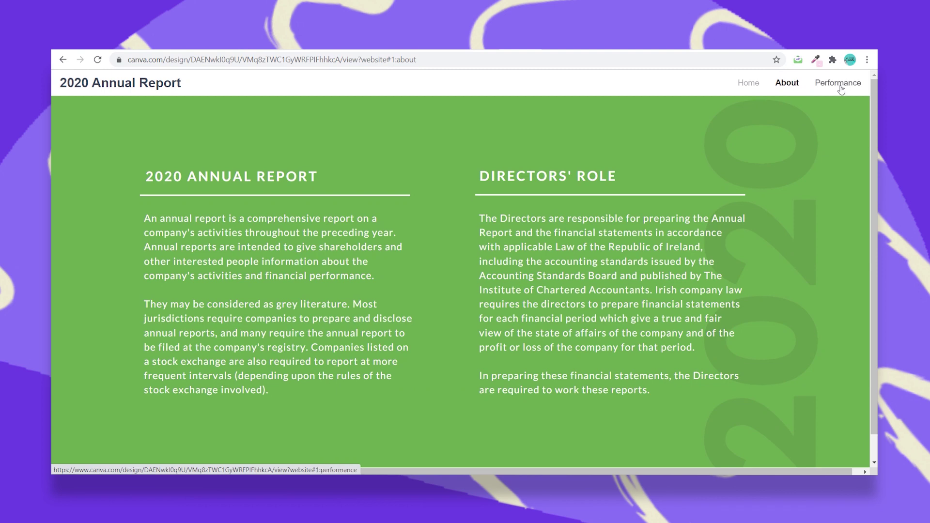
pyautogui.click(838, 84)
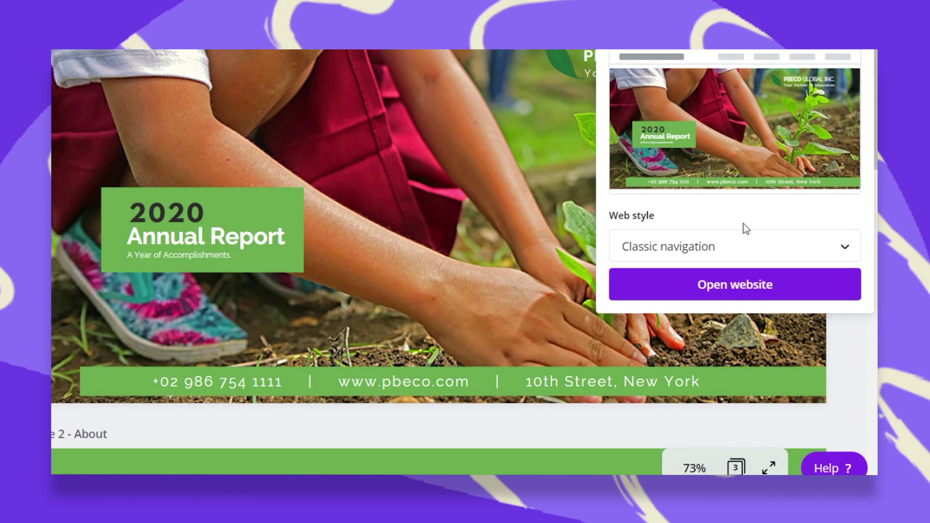
# Choose the Standard web style and scroll through its single-page preview.
pyautogui.click(771, 247)
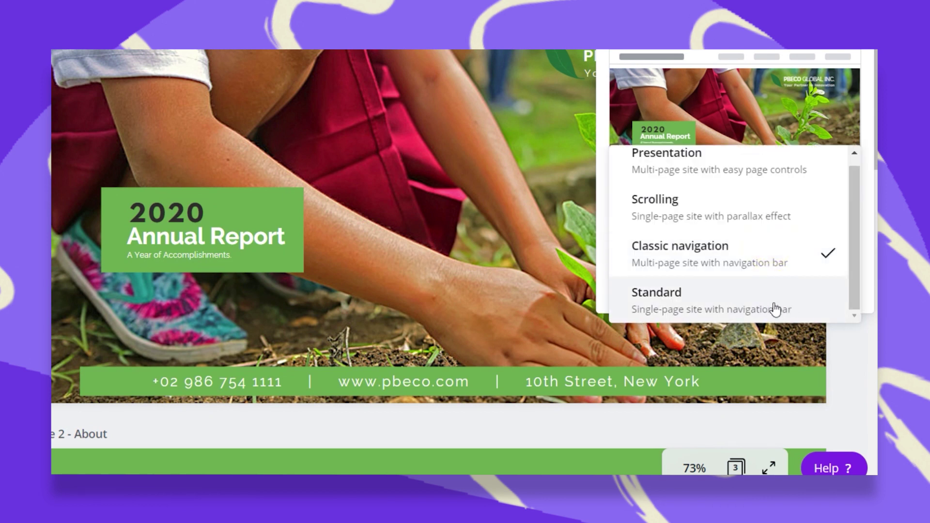
pyautogui.click(743, 308)
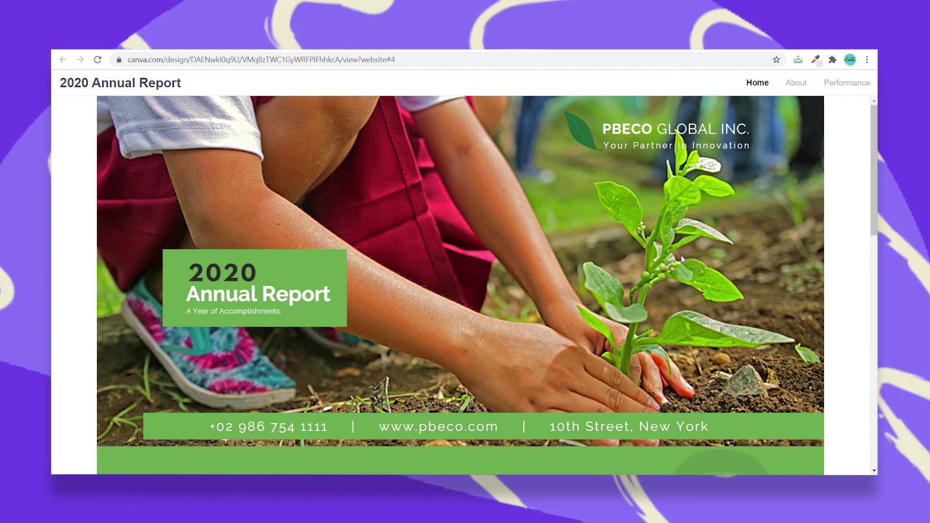
pyautogui.scroll(-10, 681, 255)
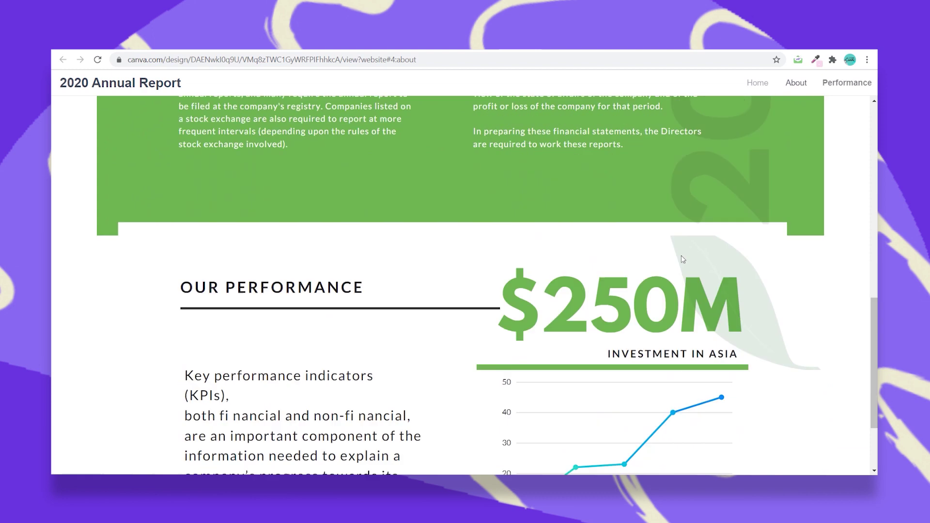
pyautogui.scroll(5, 681, 255)
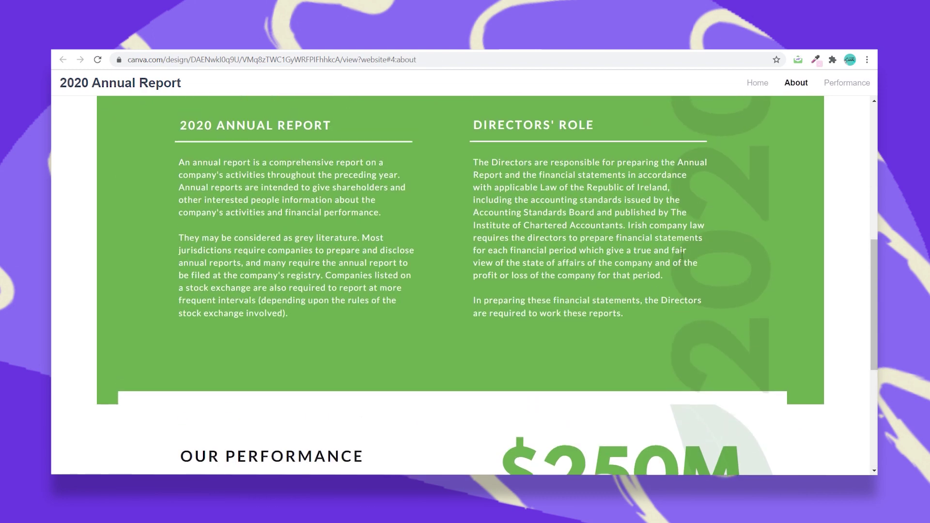
pyautogui.scroll(5, 682, 255)
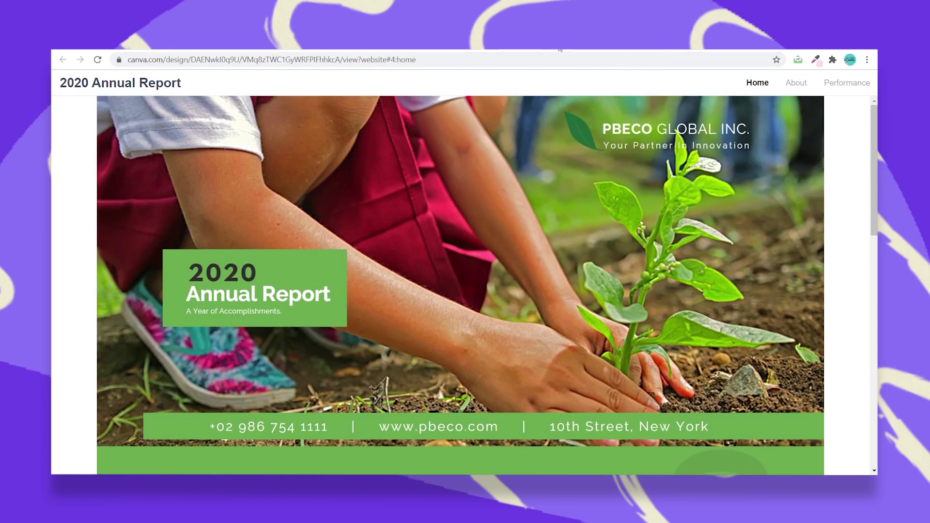
# Reopen the Standard site preview from the editor and select its full web address.
pyautogui.click(544, 49)
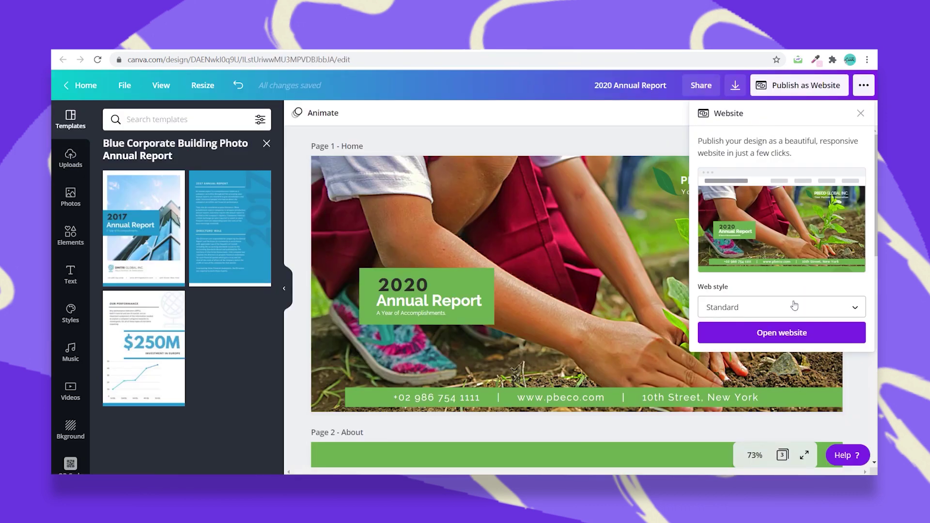
pyautogui.click(795, 339)
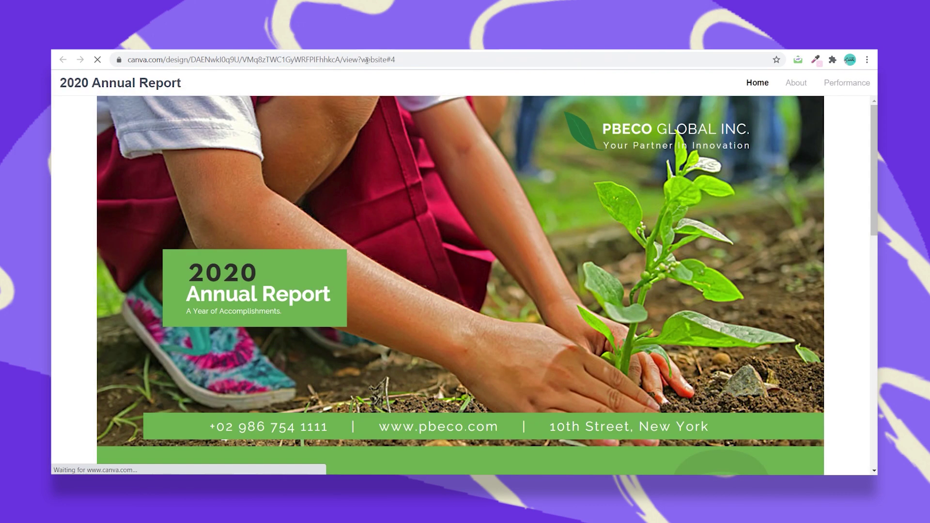
pyautogui.click(369, 60)
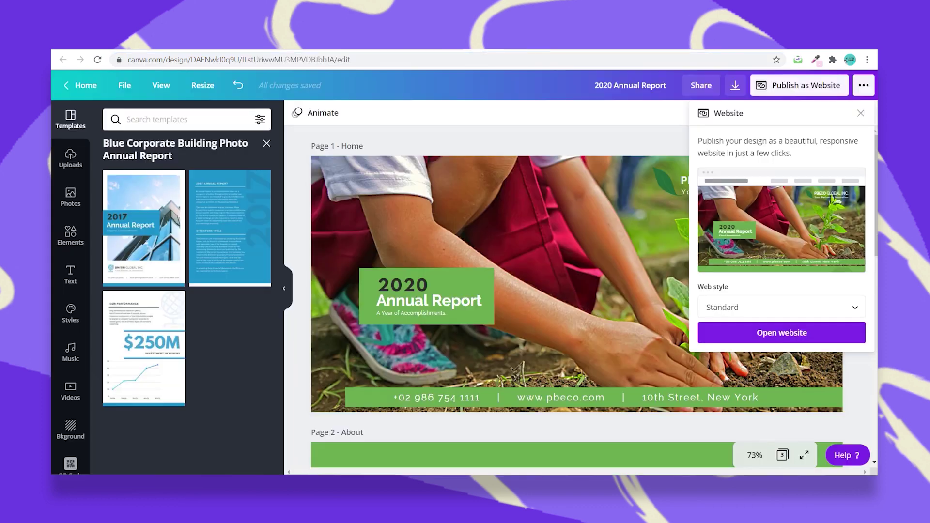
# Close the Website publishing panel and look over the report's Home and About pages.
pyautogui.press('Escape')
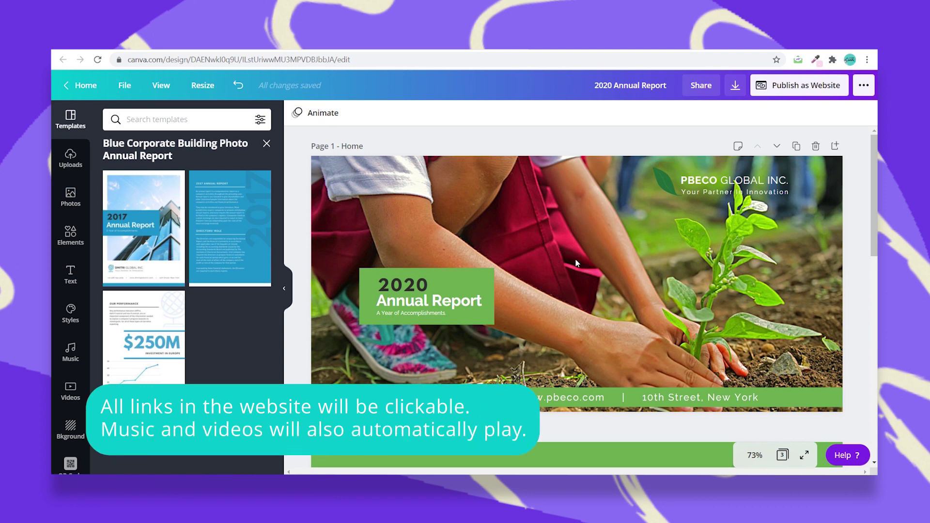
pyautogui.scroll(-4, 575, 259)
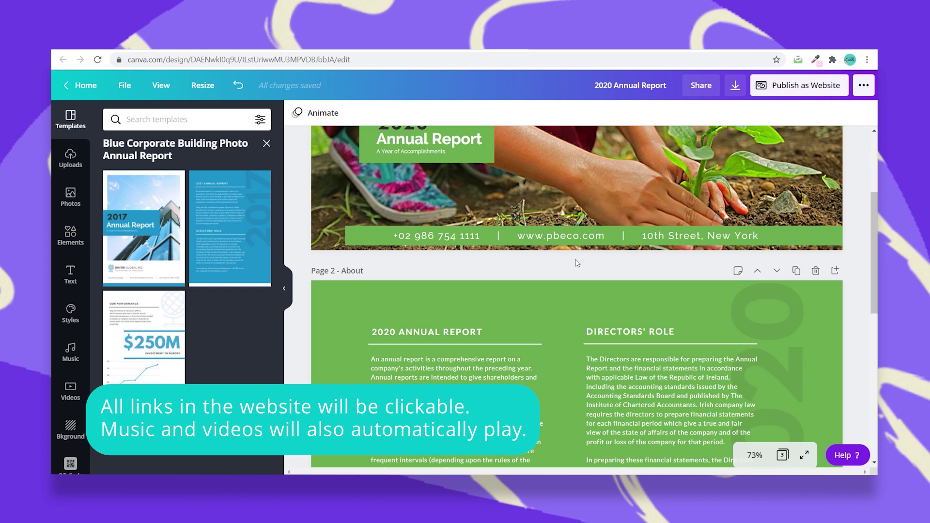
pyautogui.scroll(4, 577, 263)
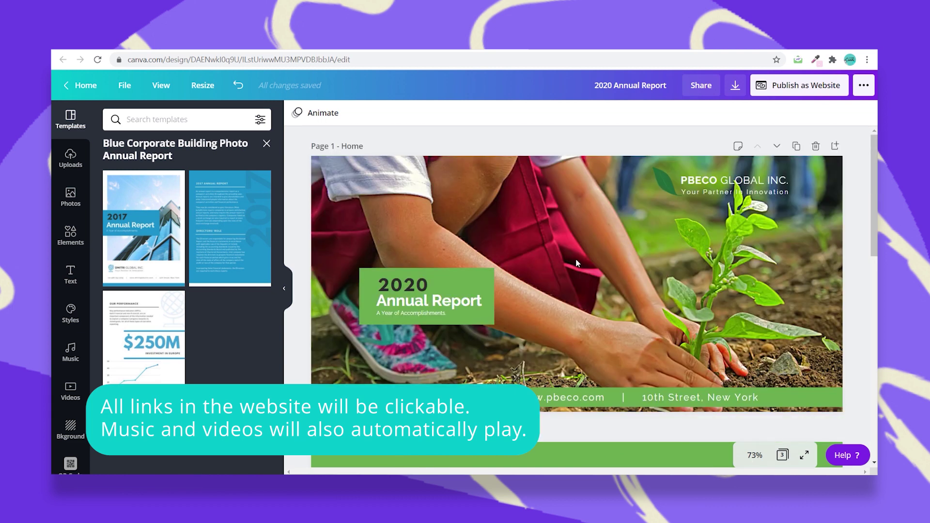